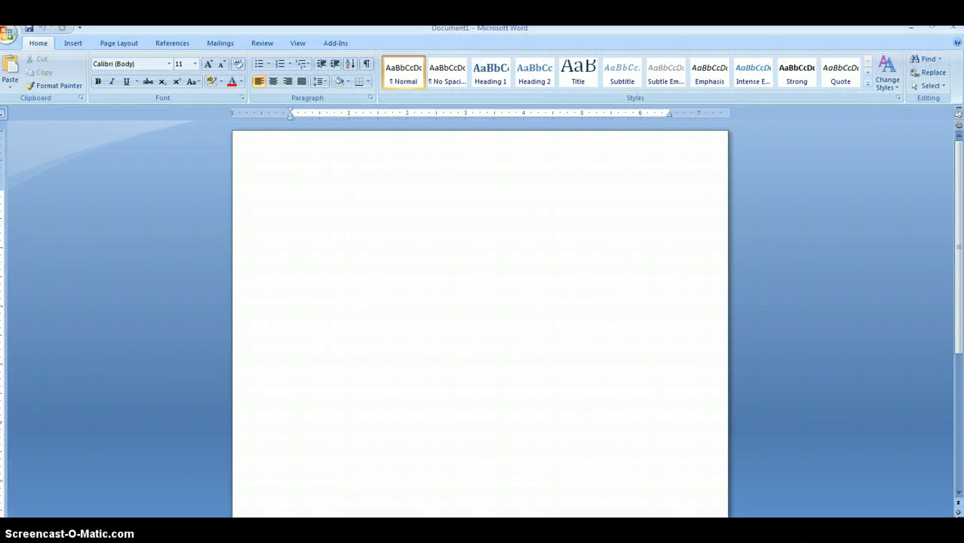
Step: Open the Power Rankings Word document and copy its text from "5. Cardio Workout" through the end
click(5, 36)
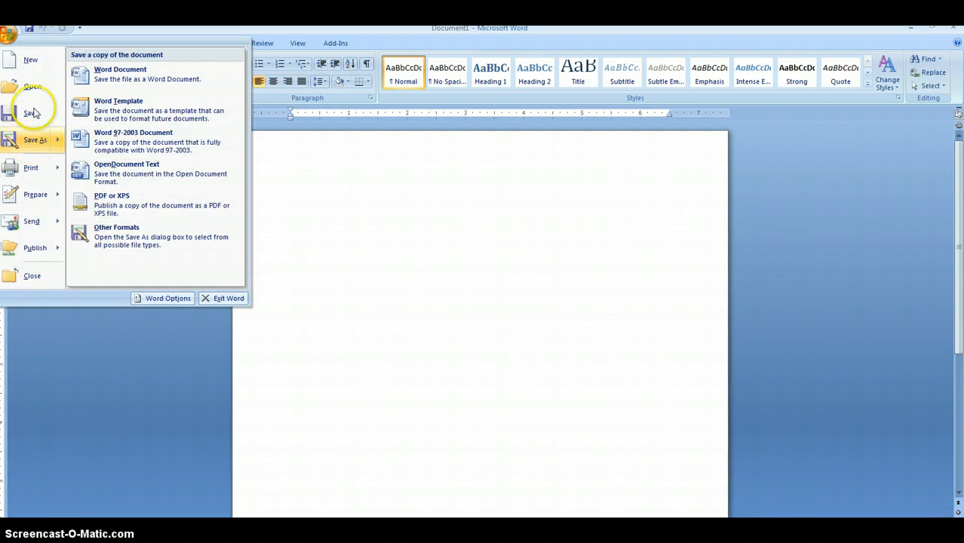
click(101, 70)
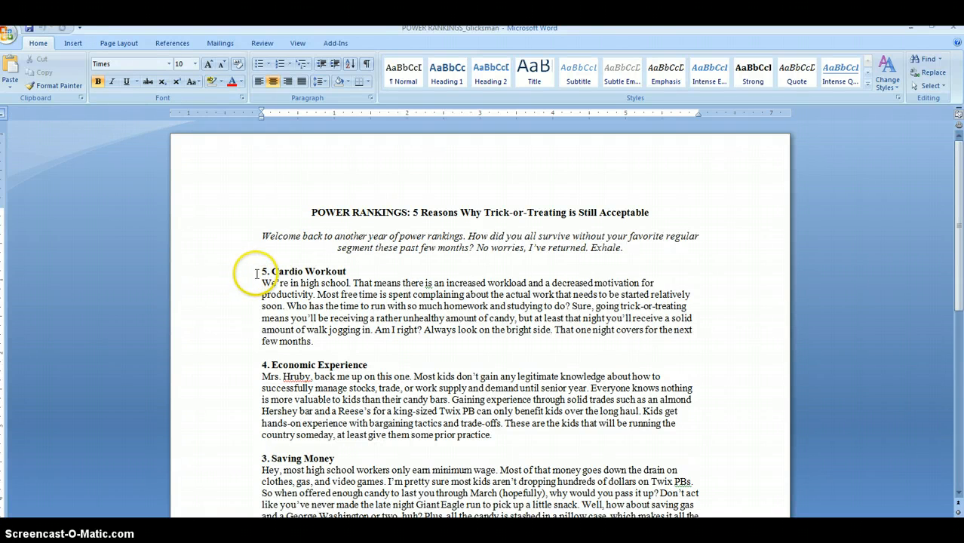
drag(256, 271, 435, 320)
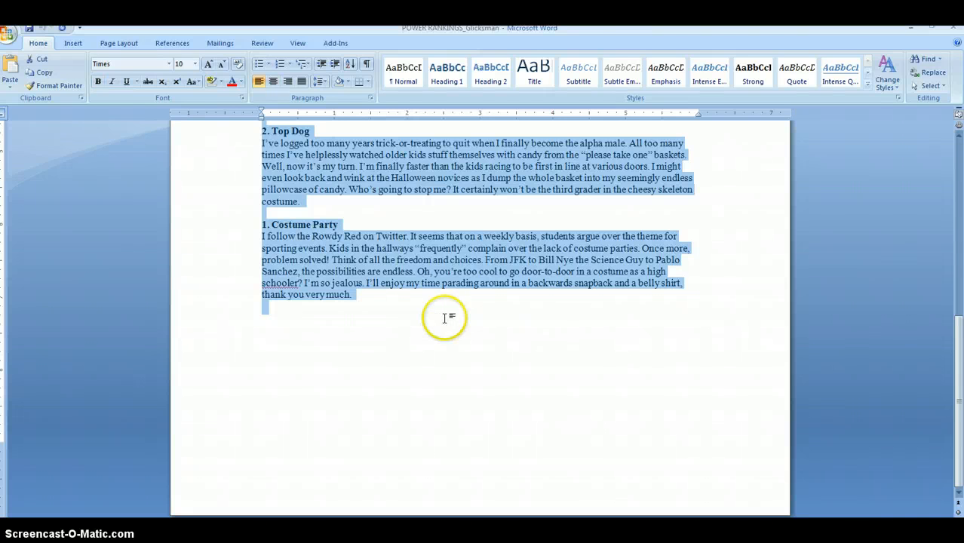
Step: Switch to the InDesign layout, draw a text frame about 3.34 by 4.82 in on the right-hand page and paste the copied rankings into it
click(911, 29)
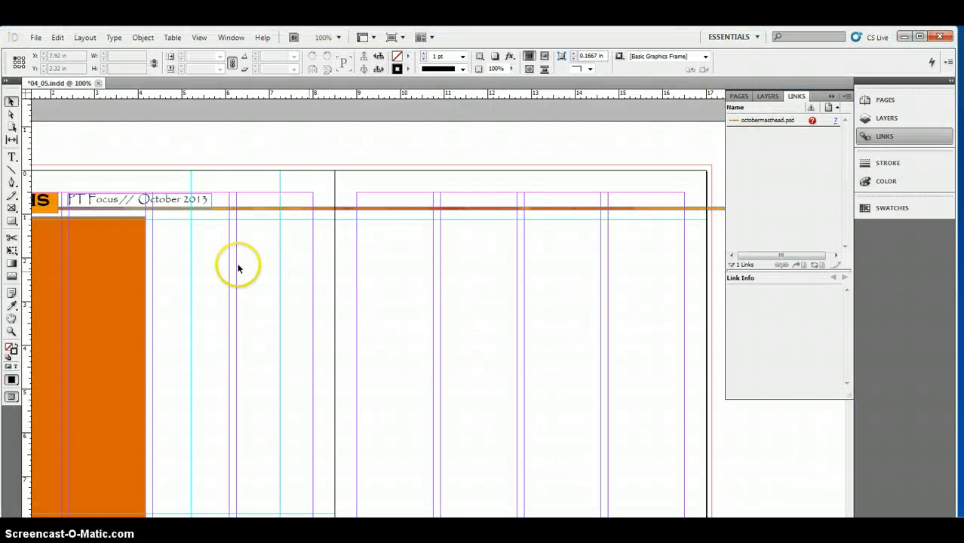
click(12, 158)
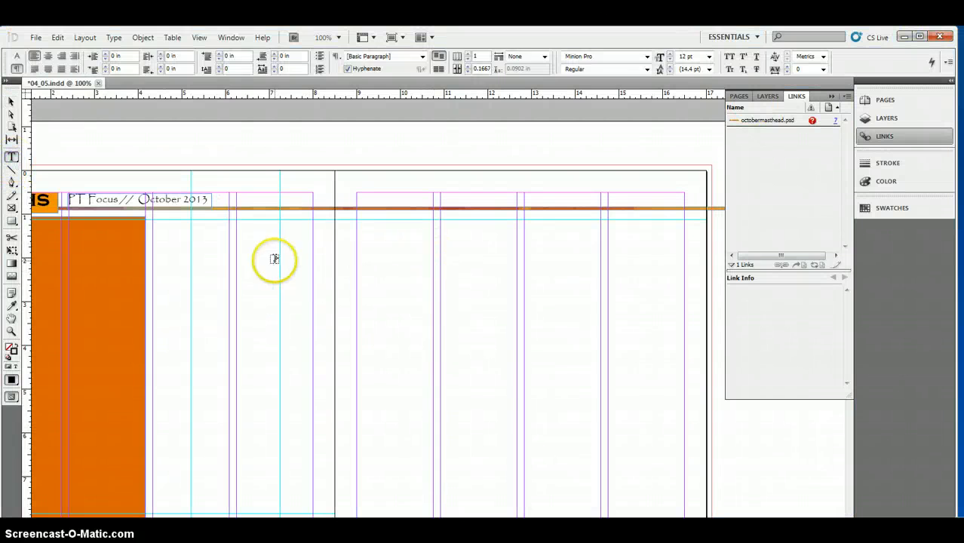
drag(361, 237, 508, 447)
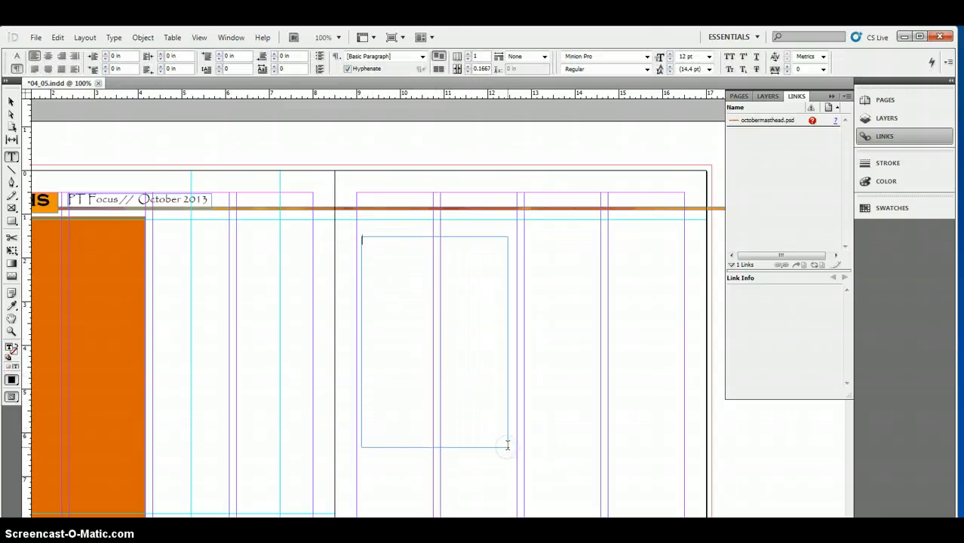
key(ctrl+v)
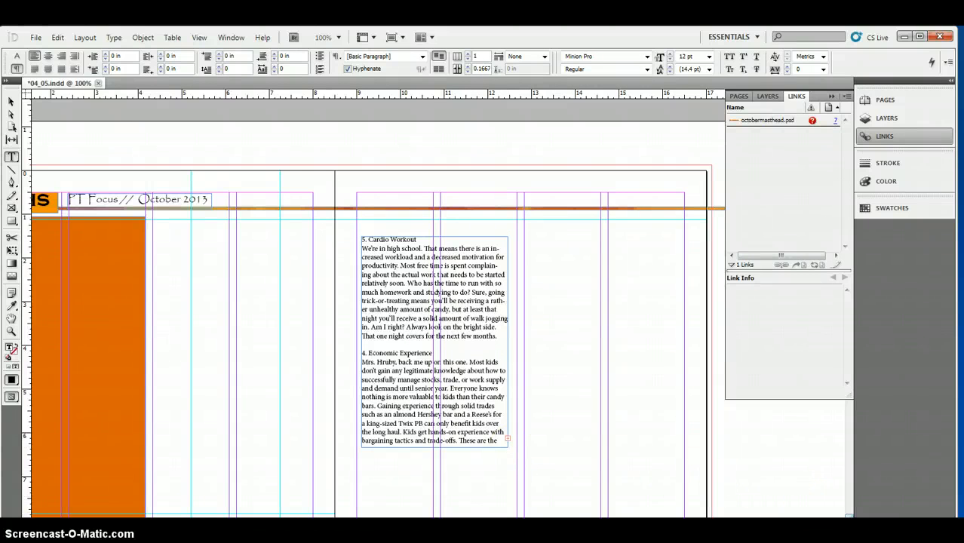
Step: Enlarge the rankings text frame to about 7.2 by 7.46 in so it holds the whole story
scroll(742, 478, down, 2)
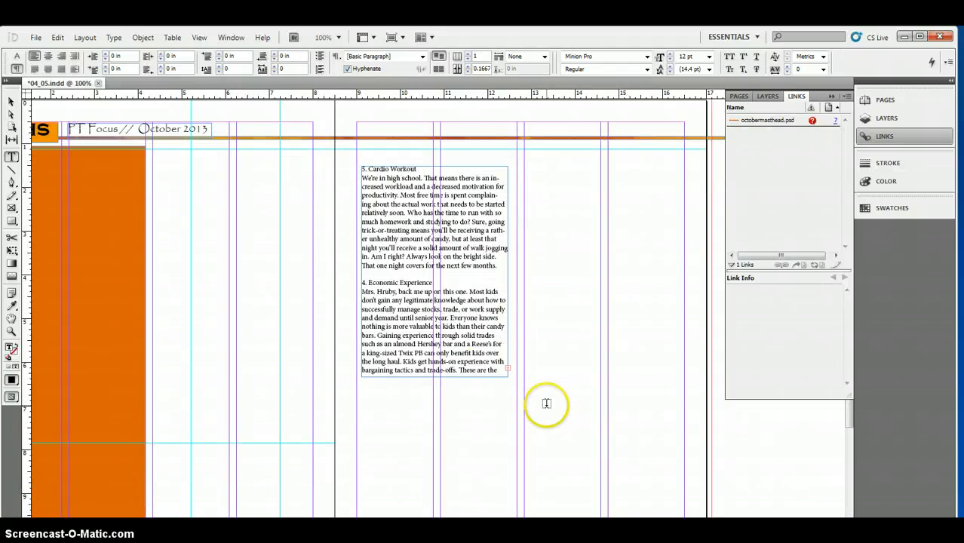
click(11, 101)
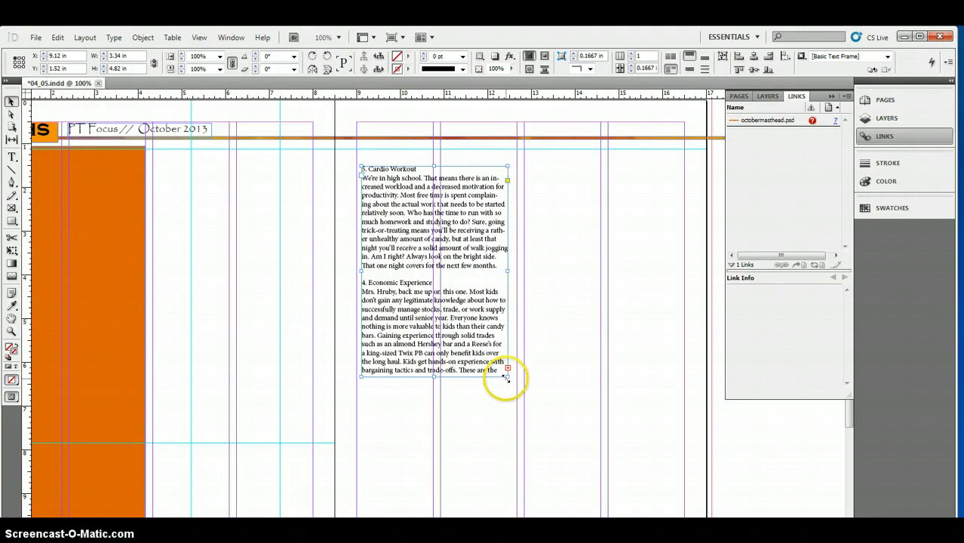
drag(505, 377, 676, 442)
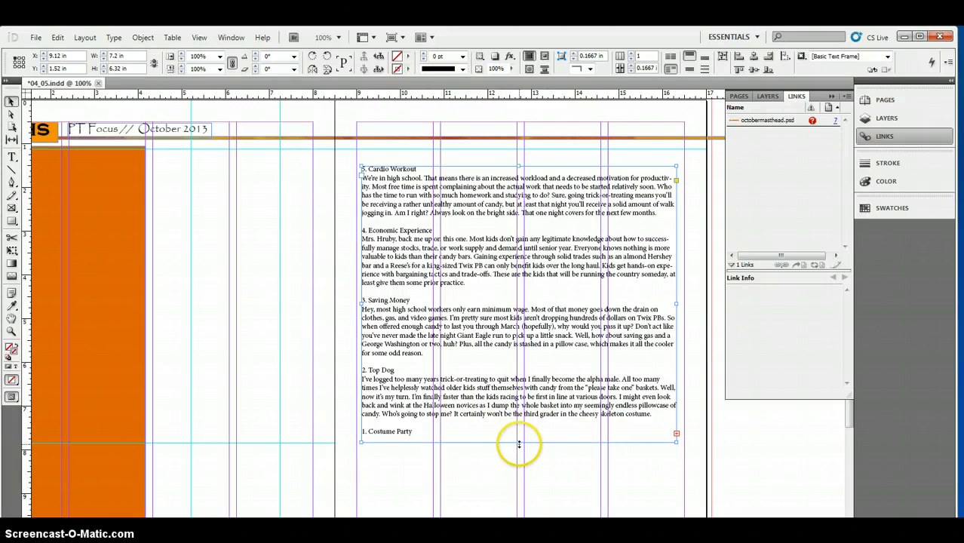
drag(518, 444, 527, 492)
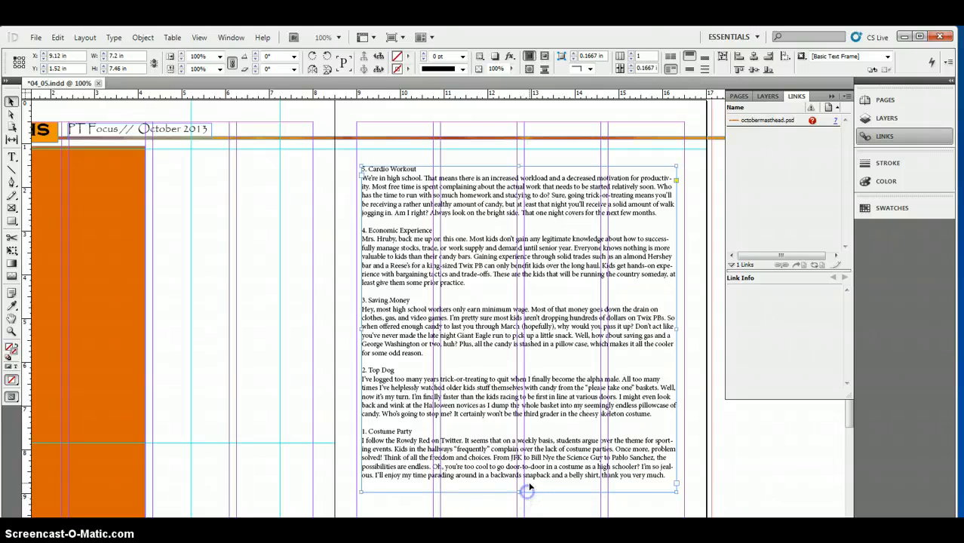
Step: Set all the rankings text to a 10 pt font size with 10 pt leading
double_click(667, 475)
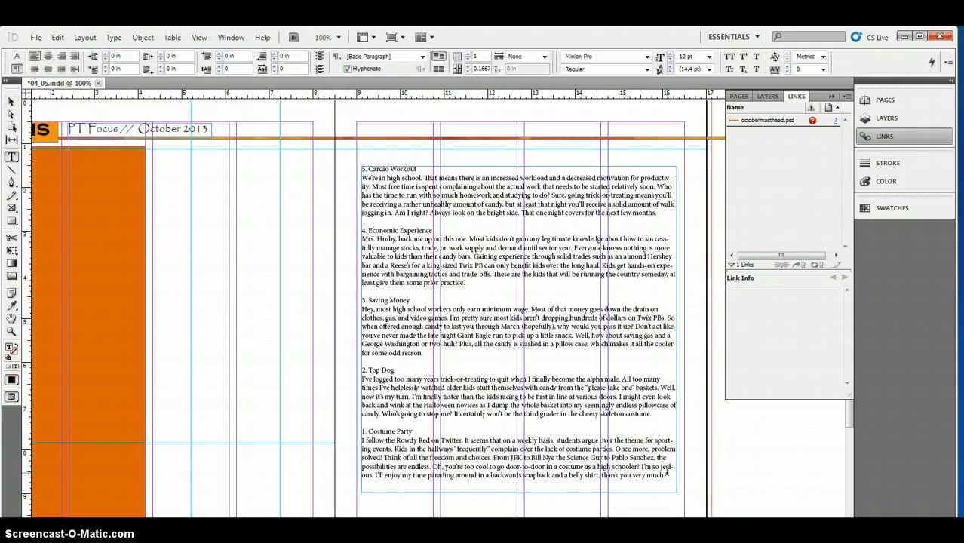
drag(667, 475, 345, 167)
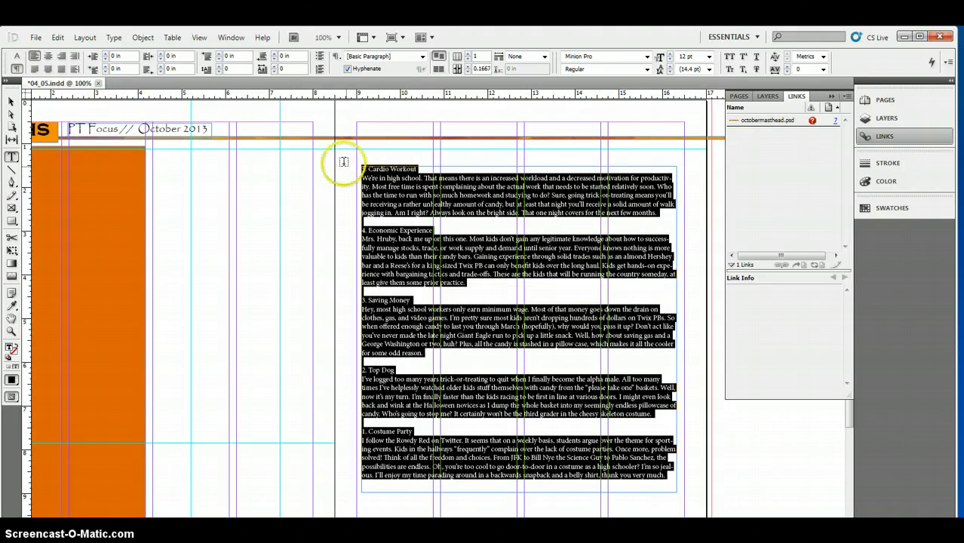
click(16, 56)
click(178, 57)
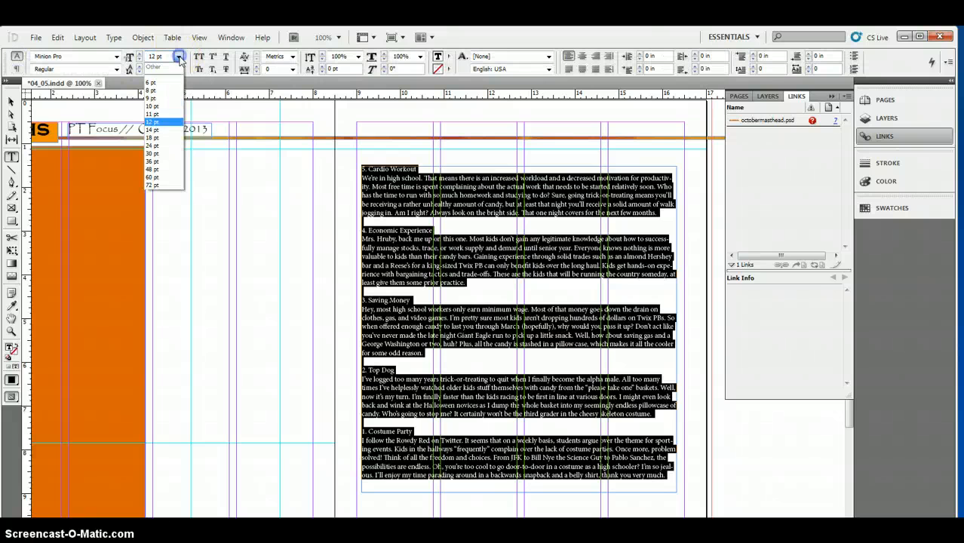
click(160, 105)
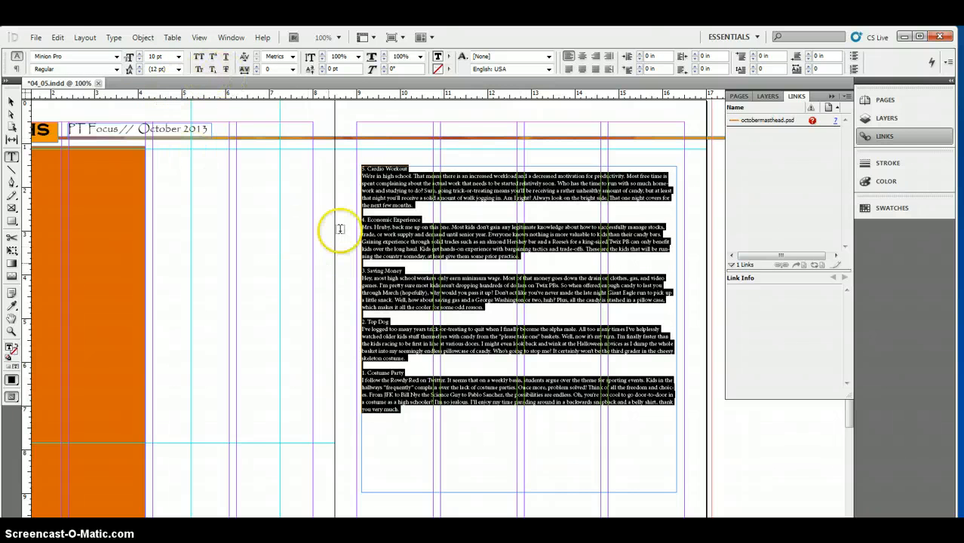
click(179, 68)
click(164, 118)
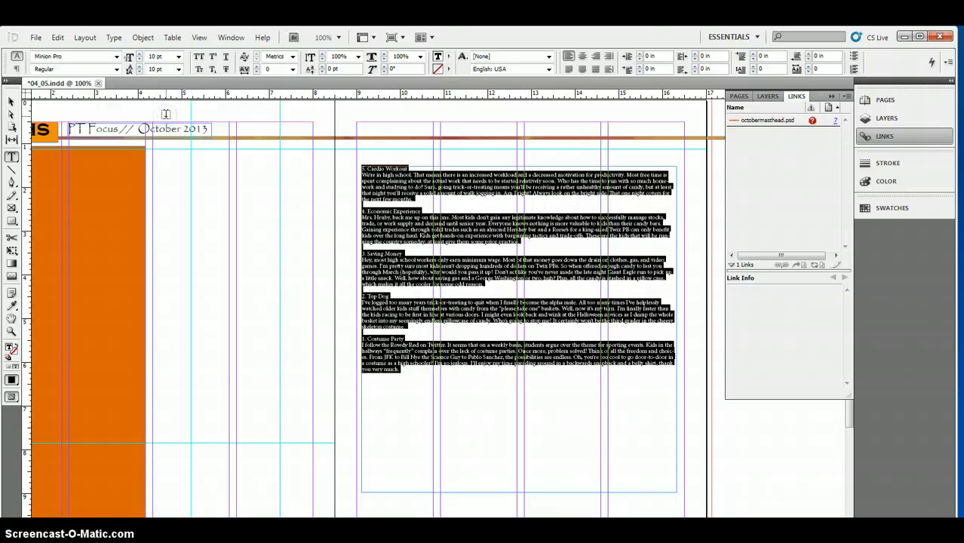
click(326, 237)
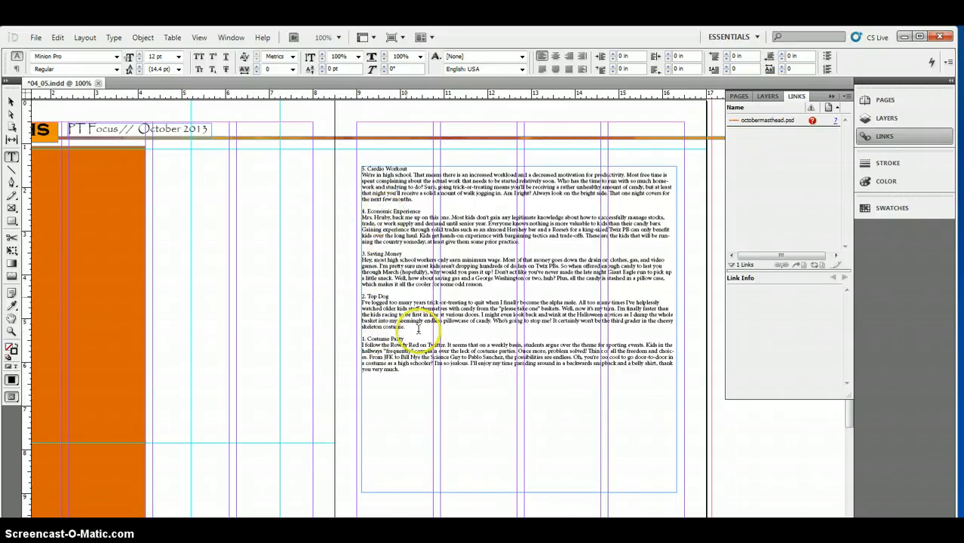
Step: Make the "1. Costume Party" and "2. Top Dog" headings bold
drag(405, 339, 353, 336)
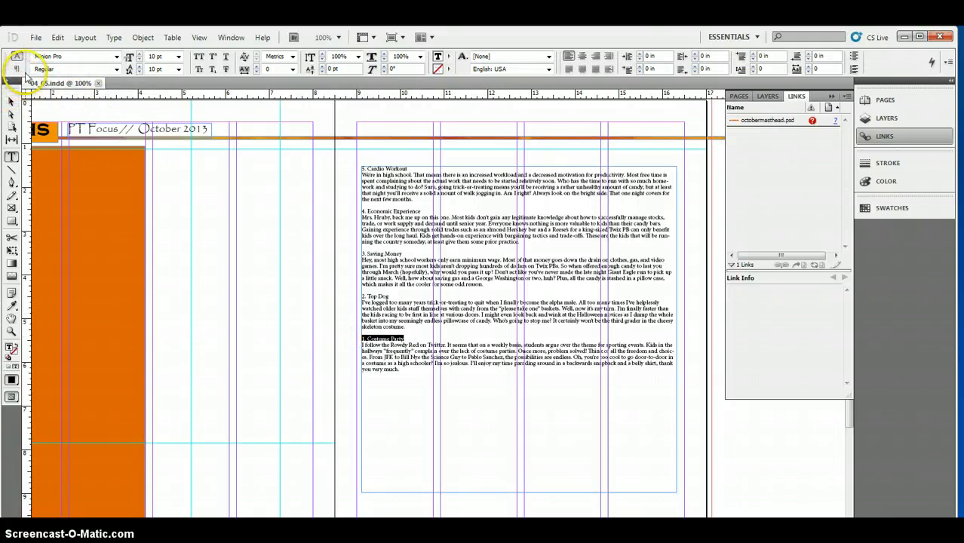
click(117, 68)
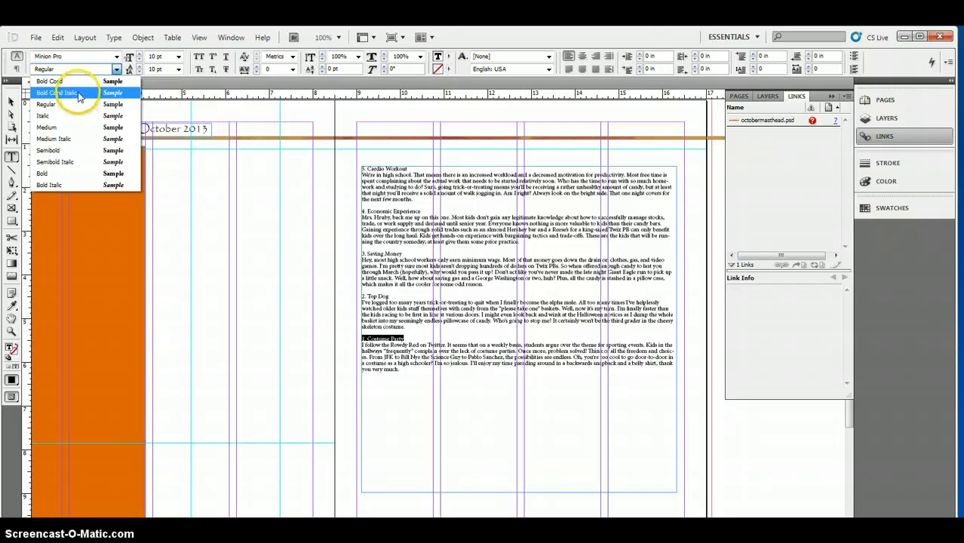
click(81, 174)
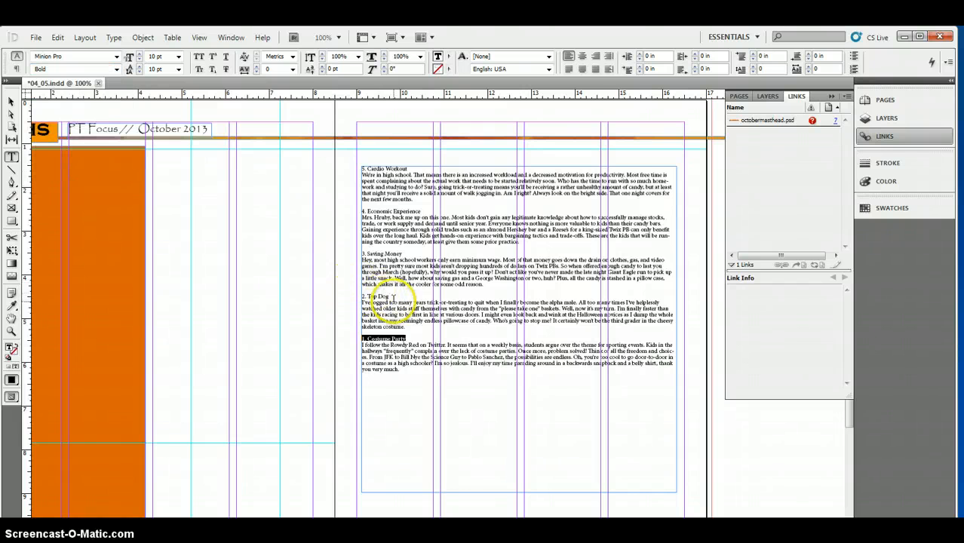
drag(362, 297, 381, 298)
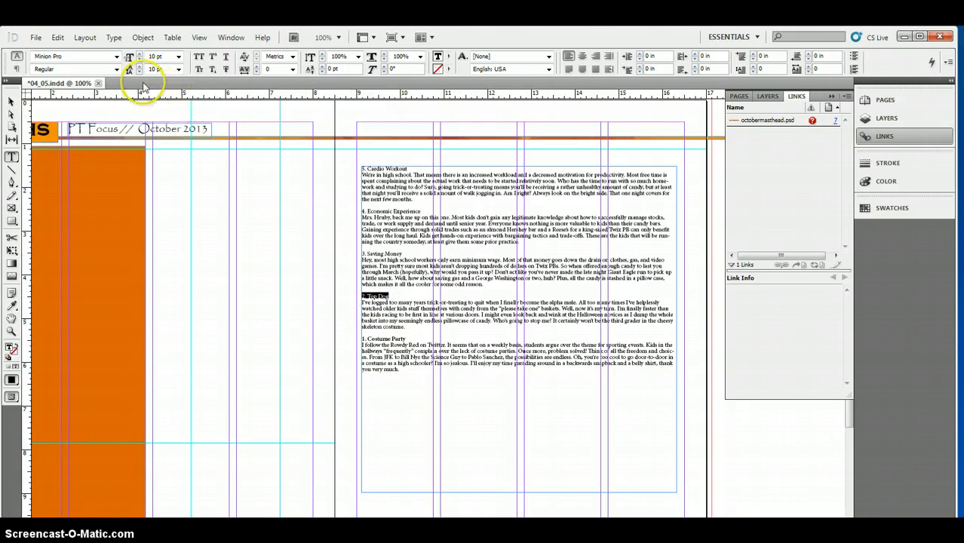
click(116, 69)
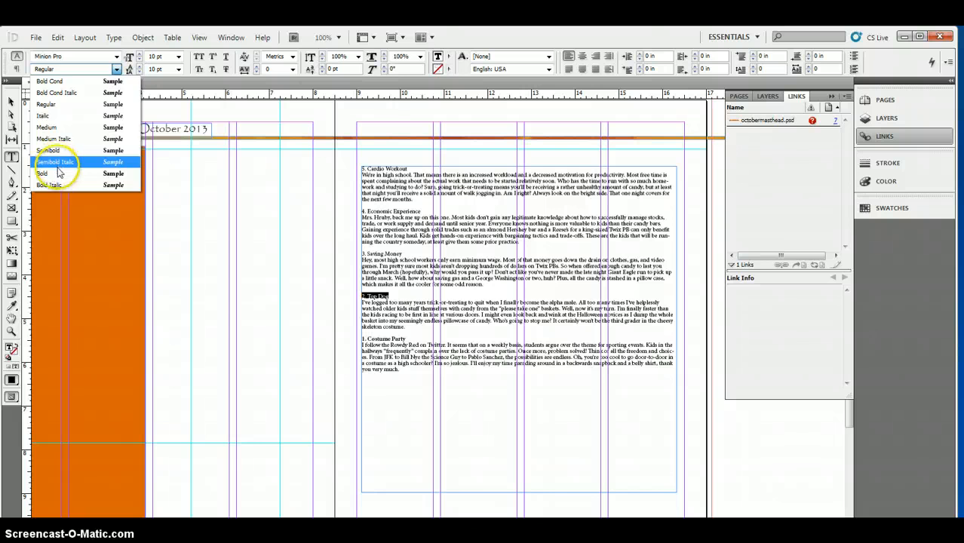
click(57, 173)
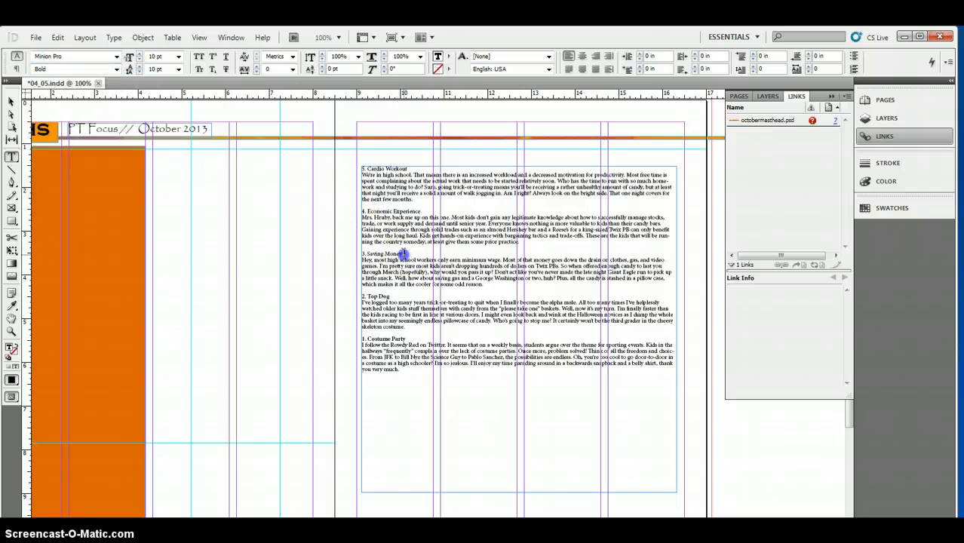
Step: Make the "3. Saving Money", "4. Economic Experience" and "5. Cardio Workout" headings bold
drag(402, 255, 353, 254)
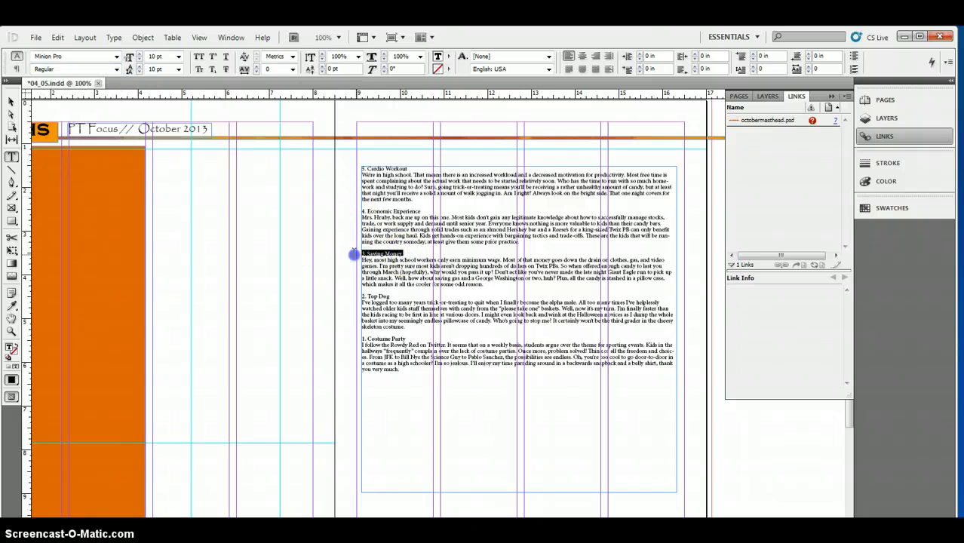
click(116, 68)
click(80, 173)
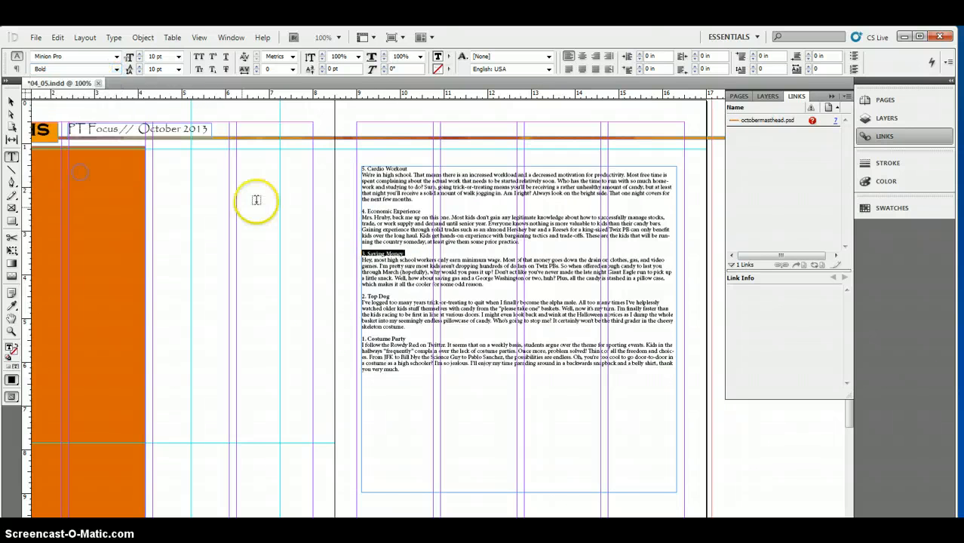
click(422, 213)
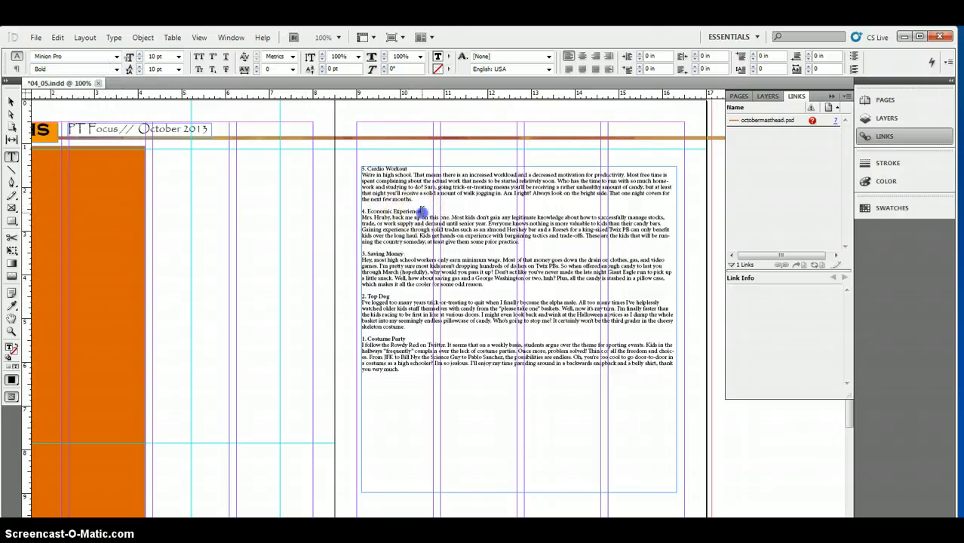
click(116, 69)
click(73, 175)
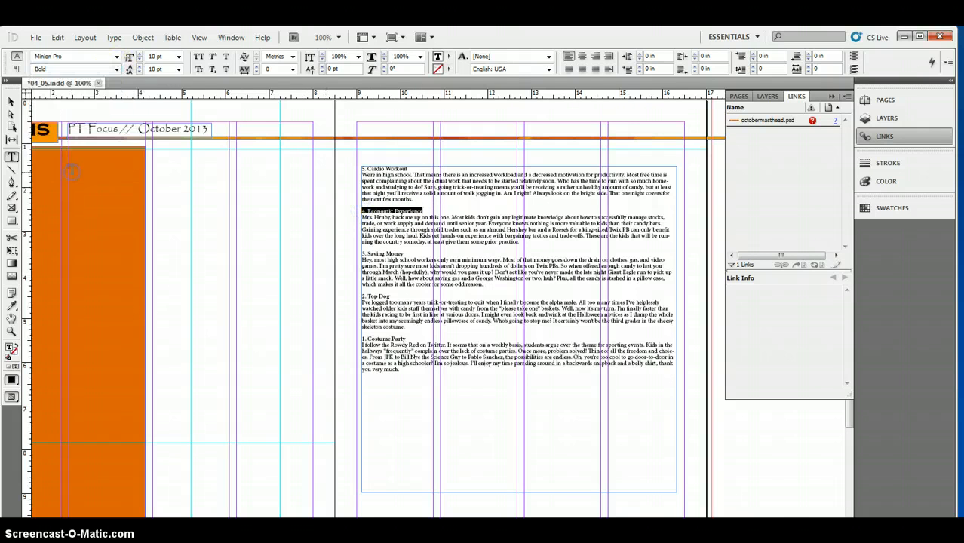
click(408, 168)
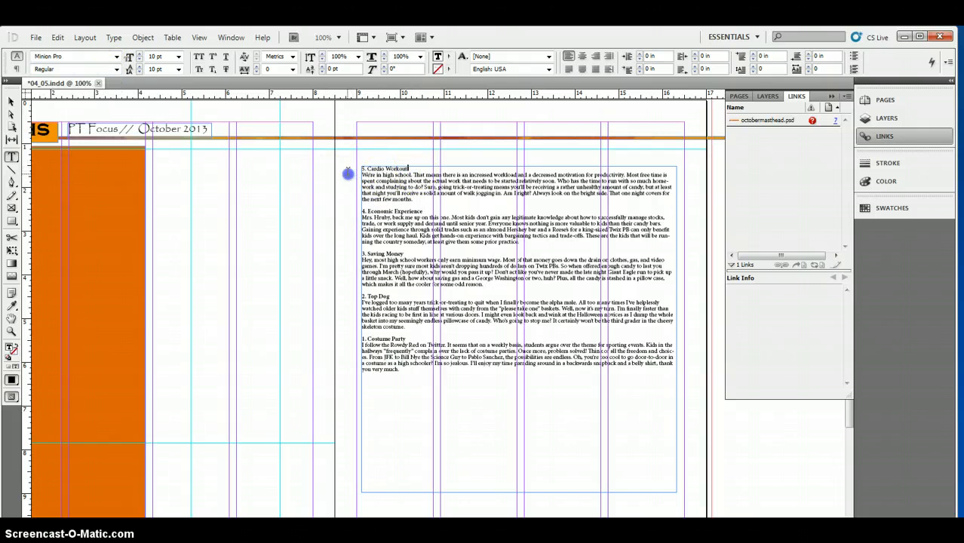
click(118, 69)
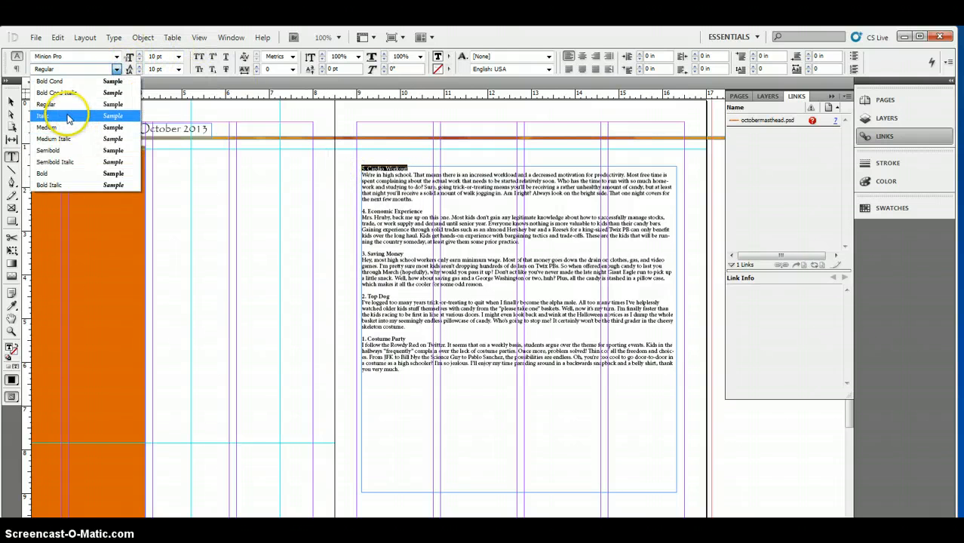
click(66, 174)
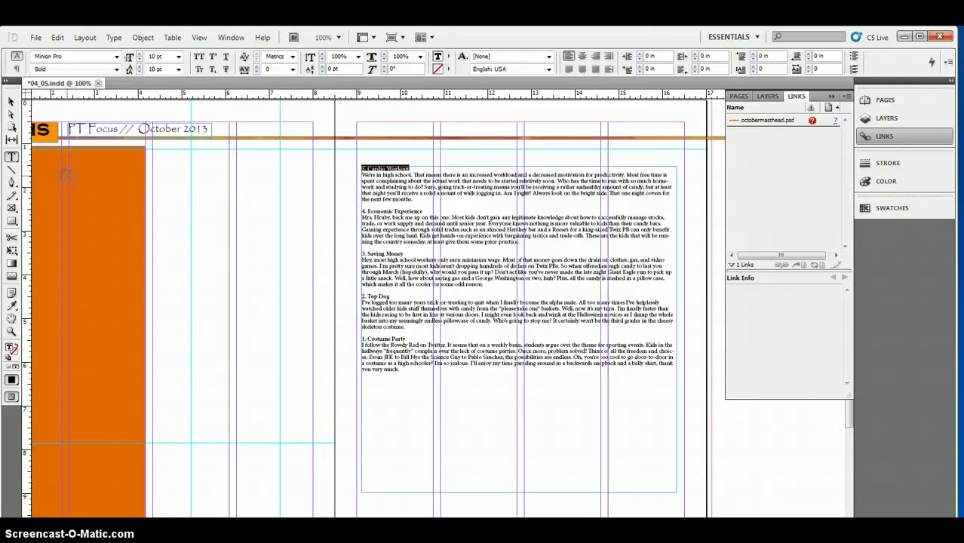
Step: Justify all the rankings text with the last line aligned left
click(407, 374)
drag(405, 370, 330, 162)
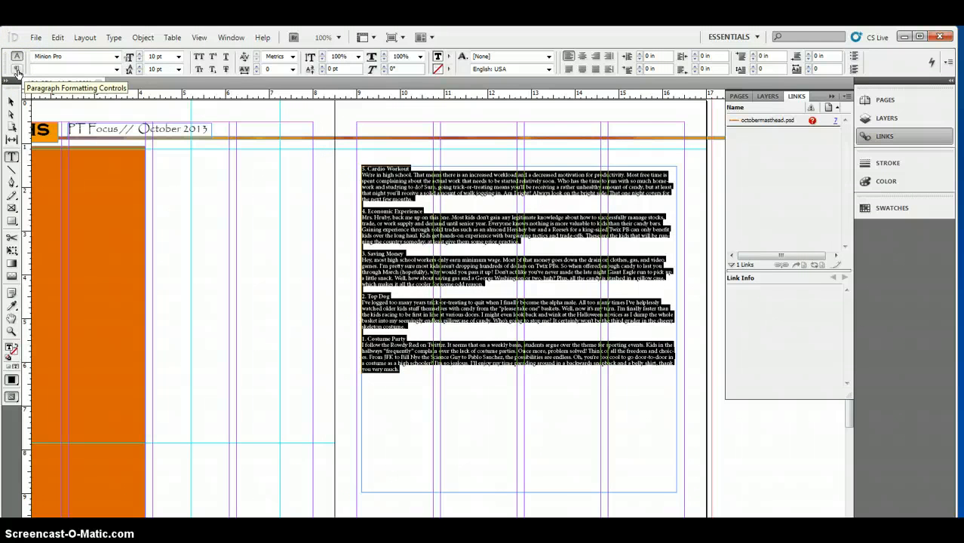
click(17, 69)
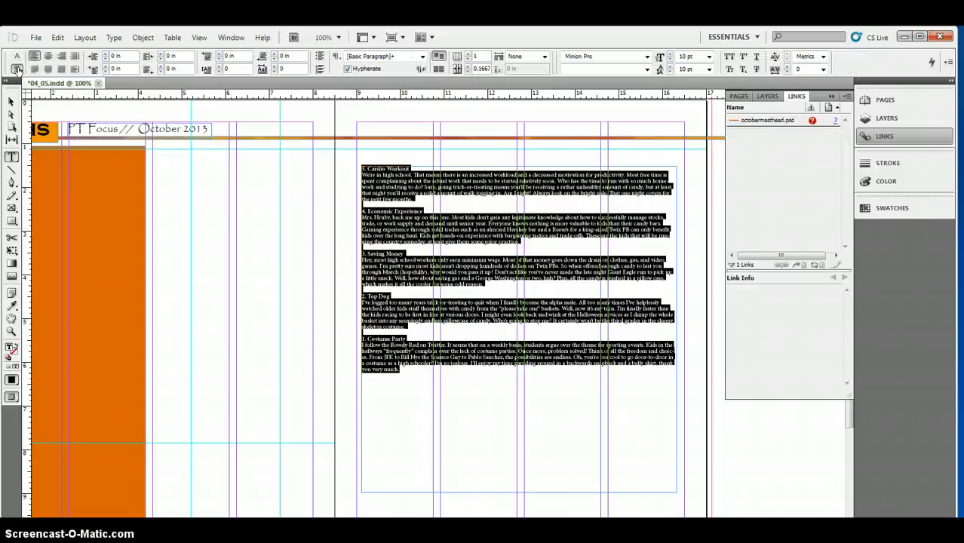
click(33, 69)
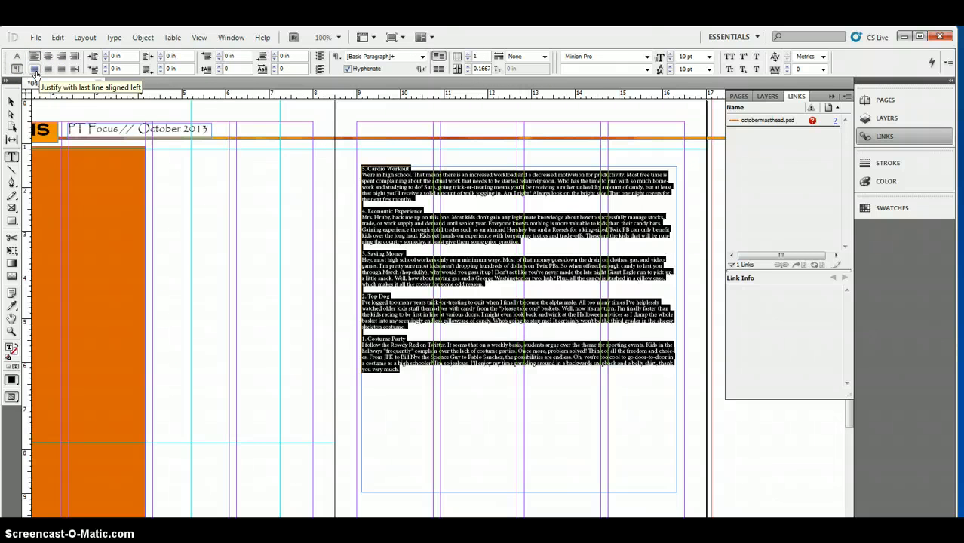
click(34, 68)
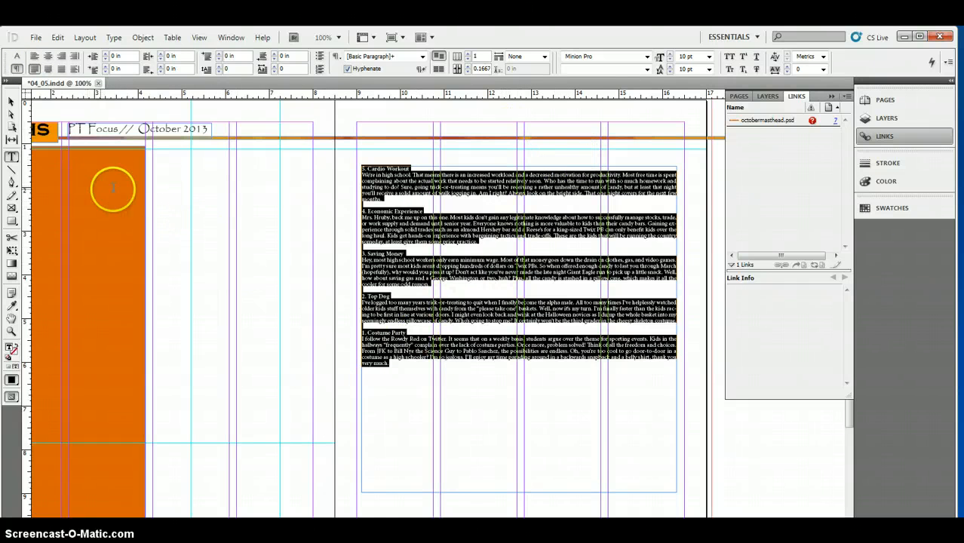
Step: Draw a text frame about 2.88 by 0.78 in beside the orange column and paste in the "POWER RANKINGS" title line copied from the Word document
click(211, 223)
drag(167, 200, 293, 233)
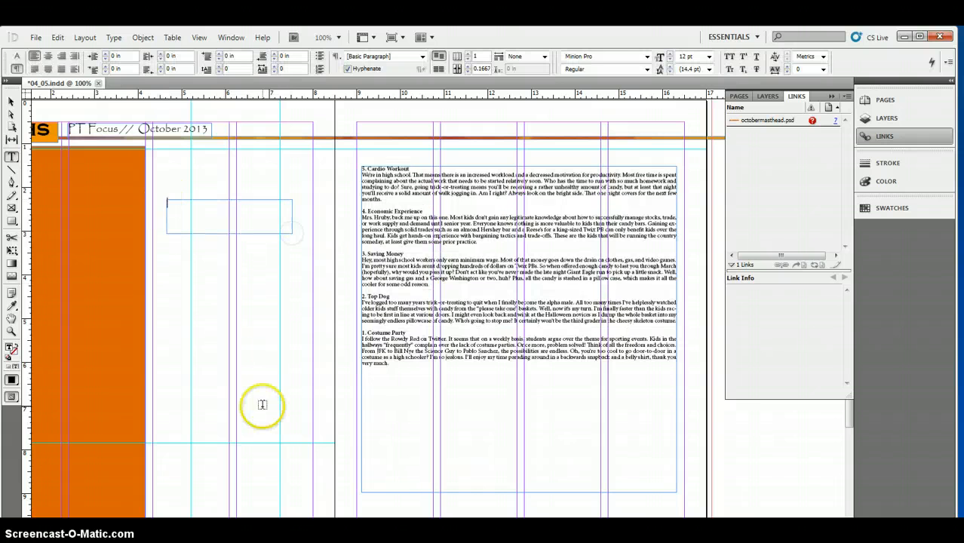
key(alt+Tab)
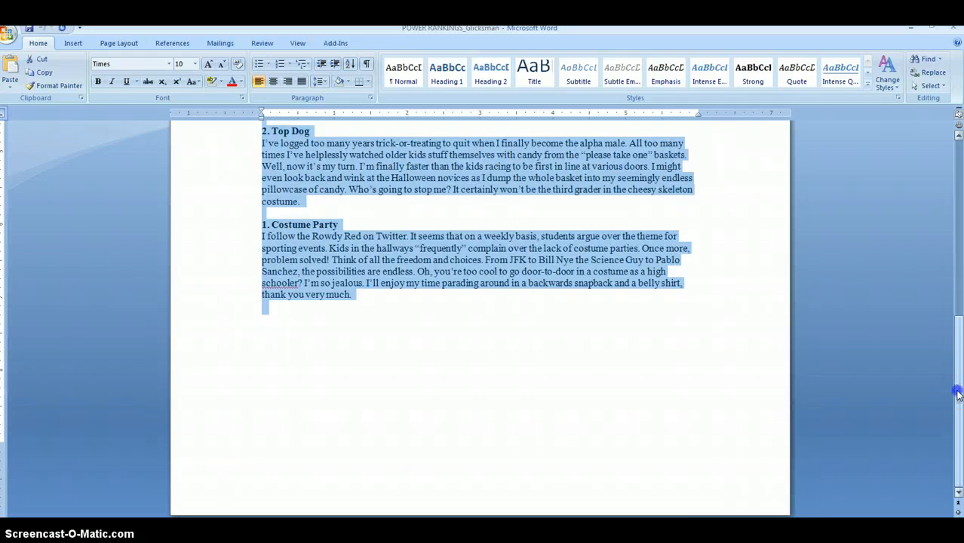
drag(958, 394, 958, 215)
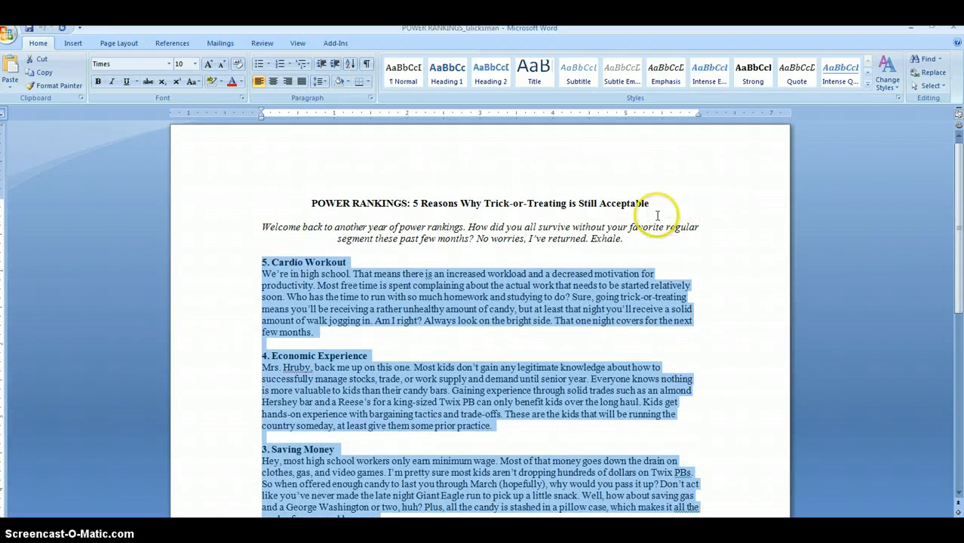
drag(650, 205, 324, 207)
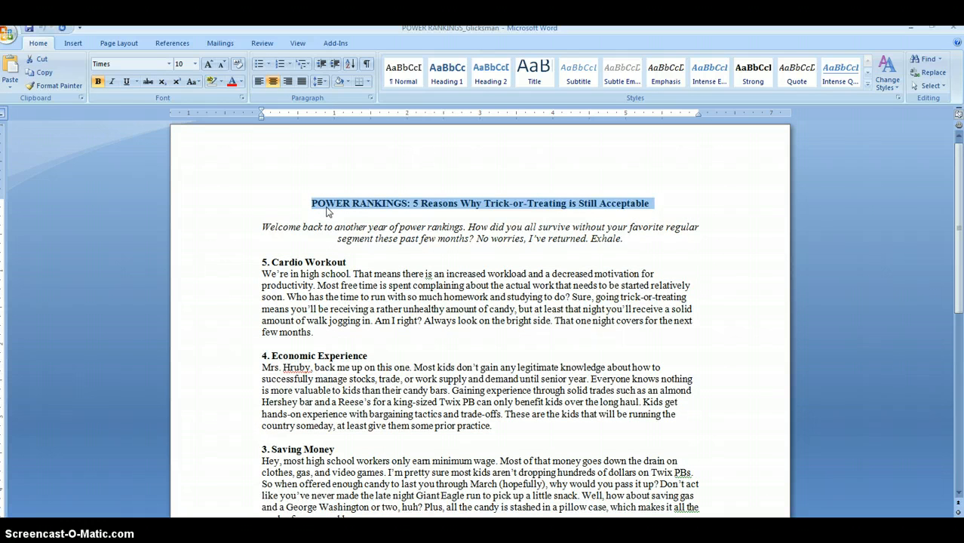
click(910, 28)
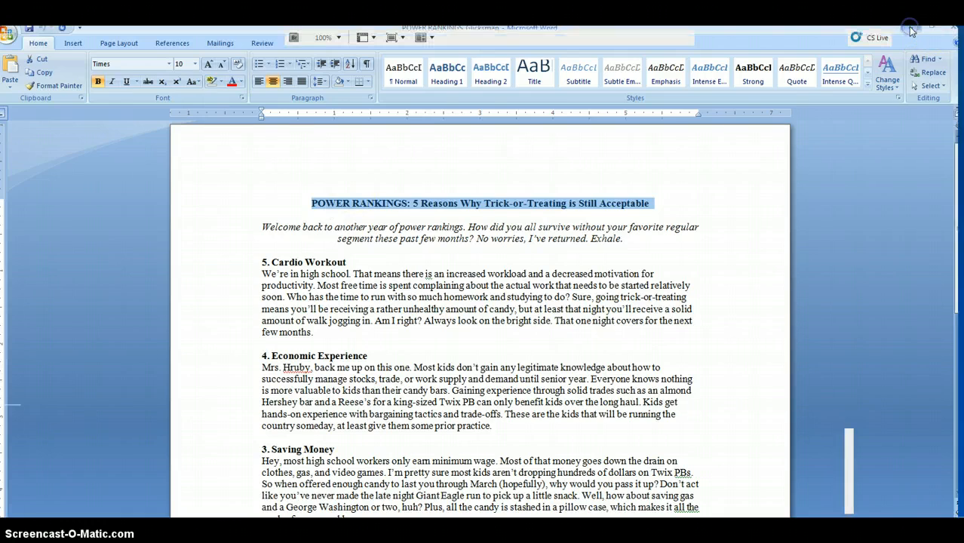
click(191, 218)
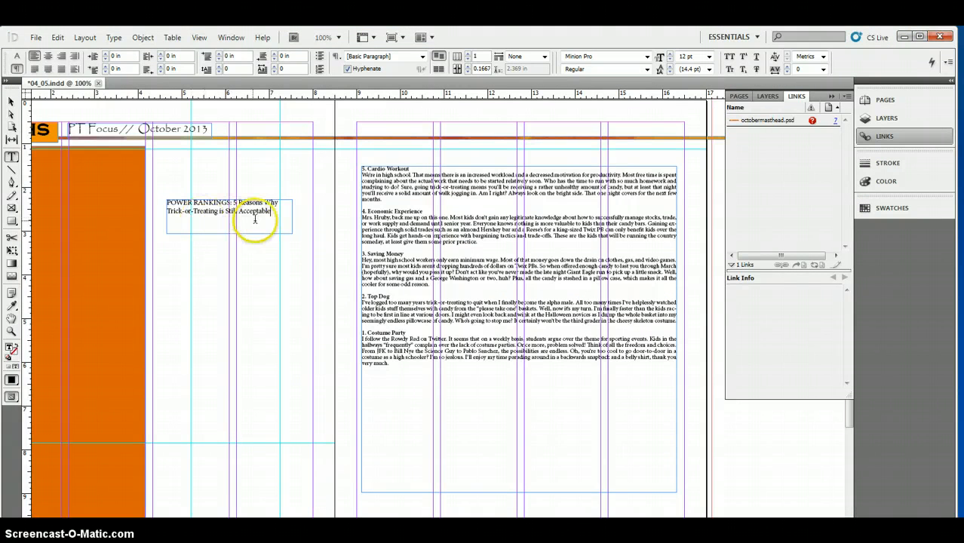
Step: Set the pasted title text to the Britannic Bold font at 24 pt
drag(280, 216, 59, 170)
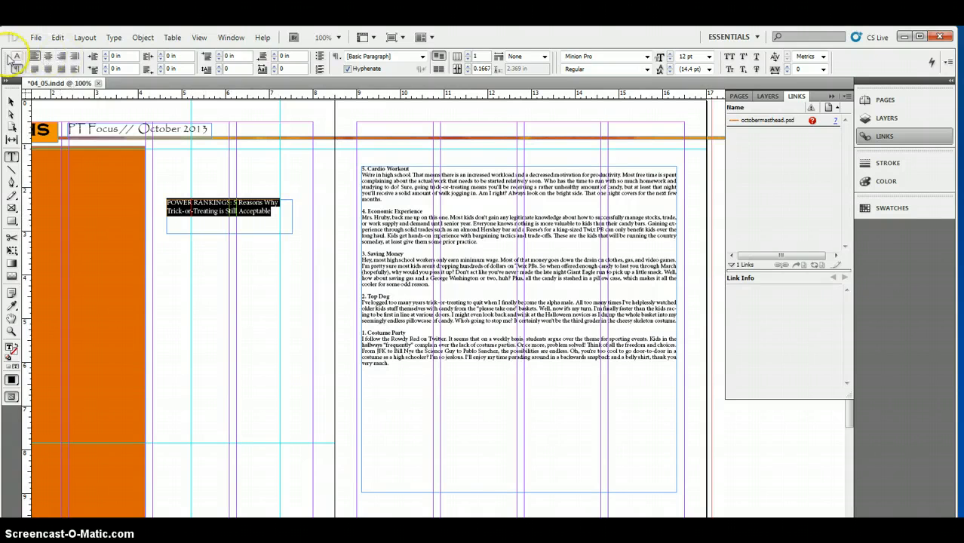
click(16, 56)
click(117, 59)
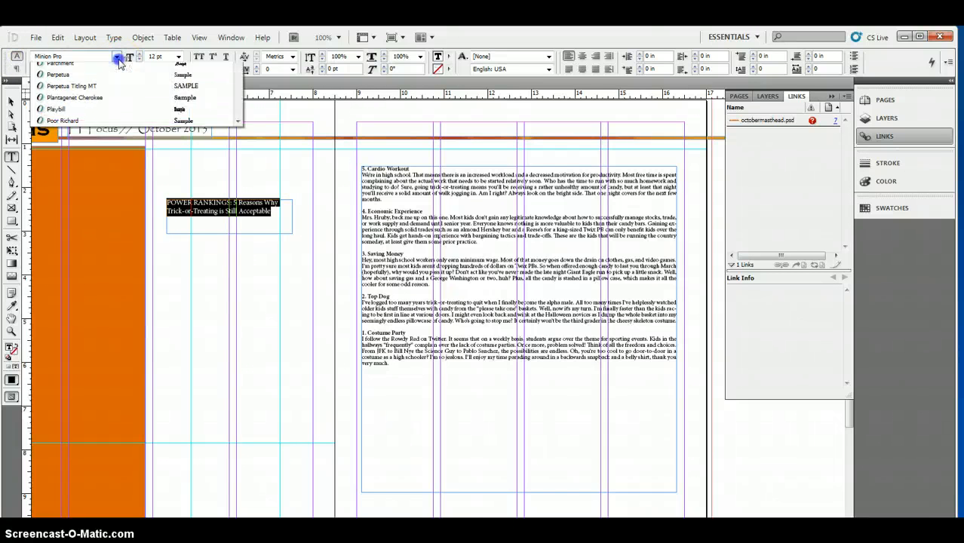
key(b)
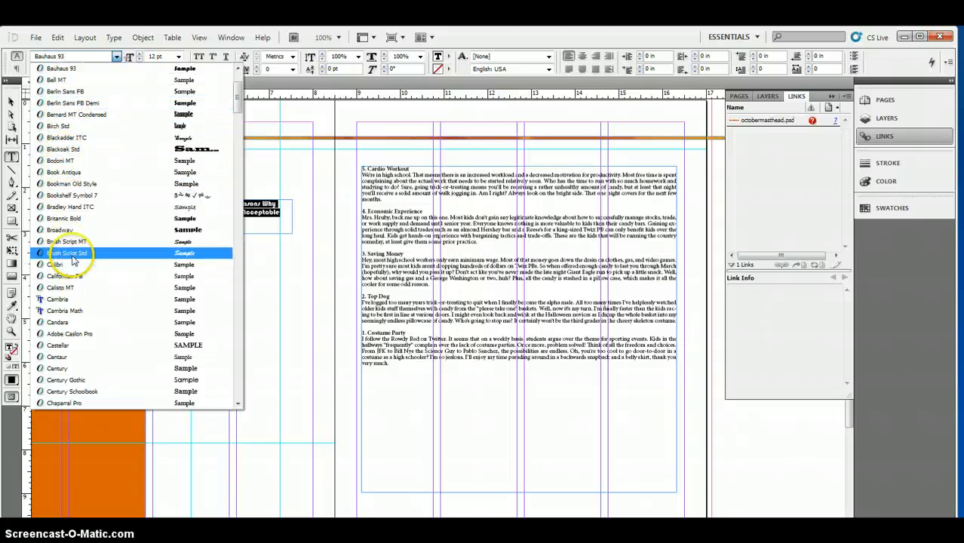
click(69, 218)
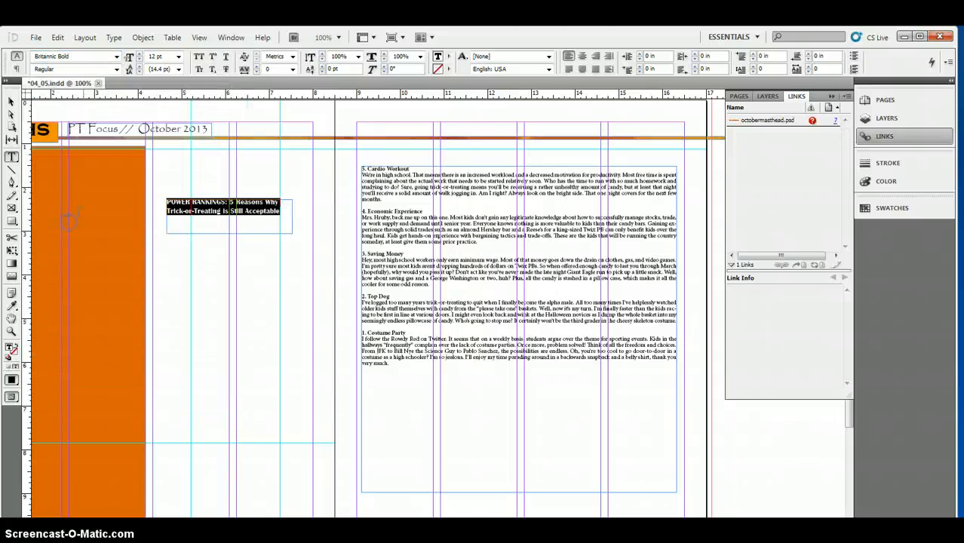
click(178, 57)
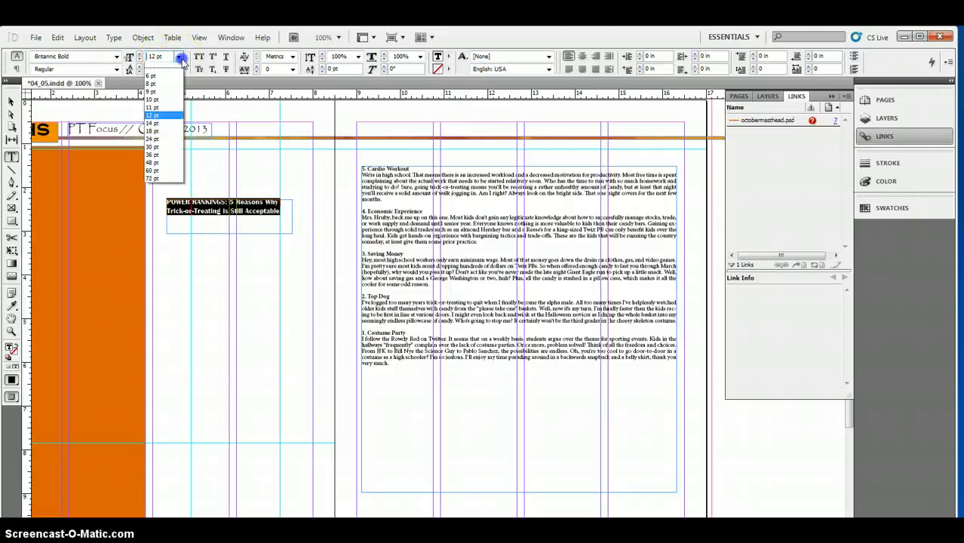
click(154, 146)
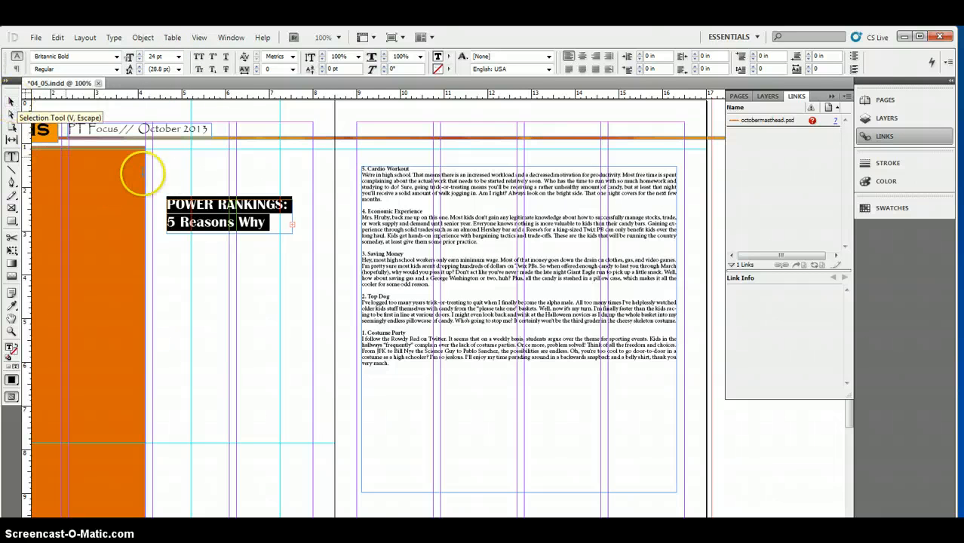
Step: Enlarge the title frame to about 6.09 by 0.92 in, placing it at the top of the facing page with the rankings frame shifted down
click(11, 103)
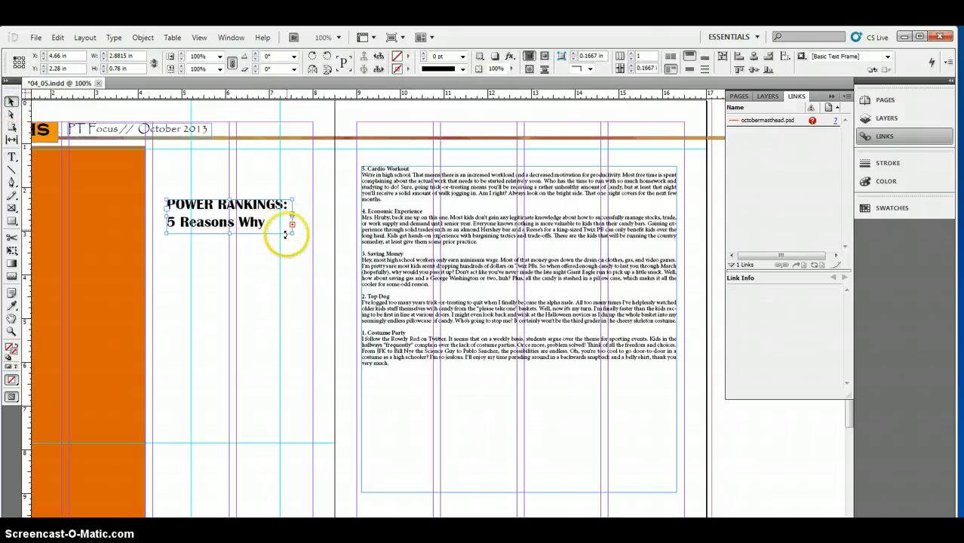
drag(291, 234, 432, 238)
drag(285, 221, 483, 157)
drag(505, 259, 510, 323)
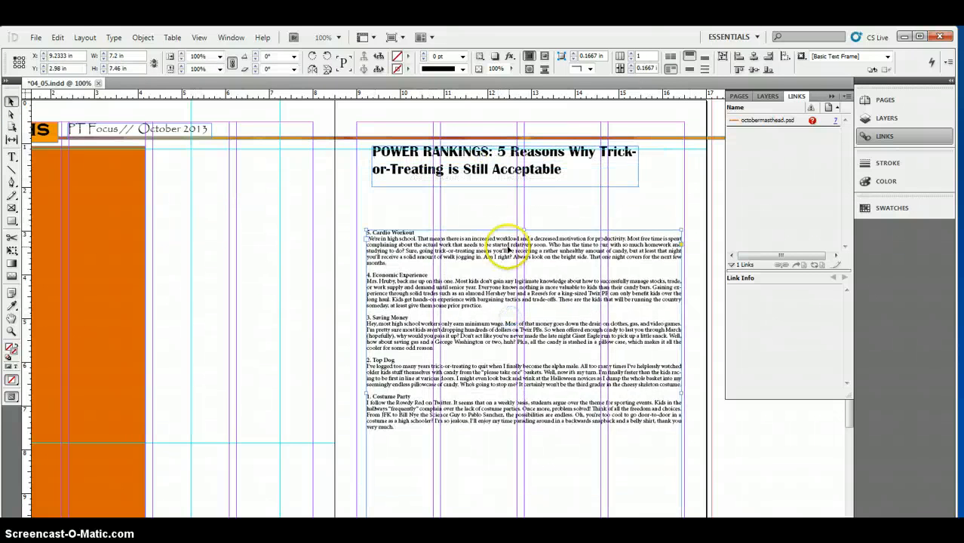
Step: Widen the headline frame to about 7.38 in and deepen it to about 1.03 in
click(635, 186)
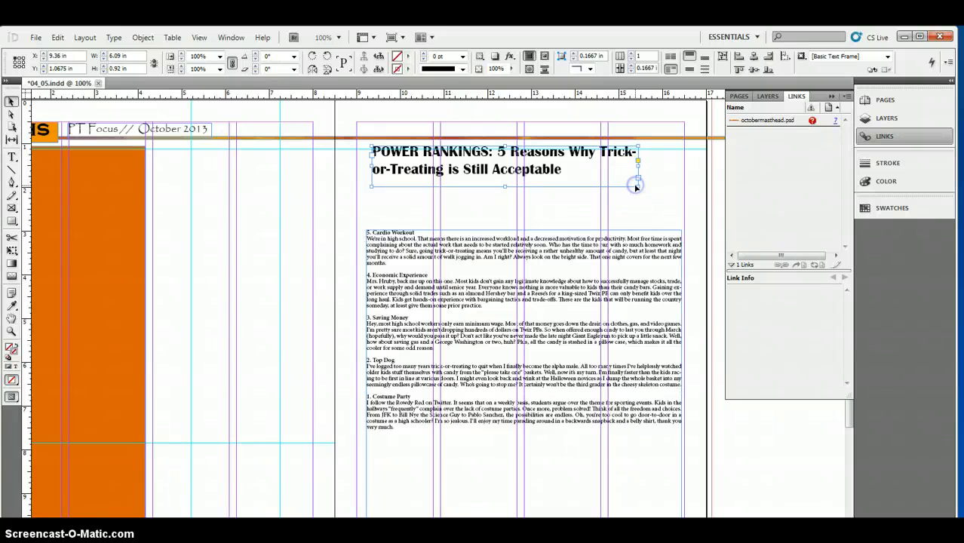
drag(715, 196, 694, 193)
click(480, 156)
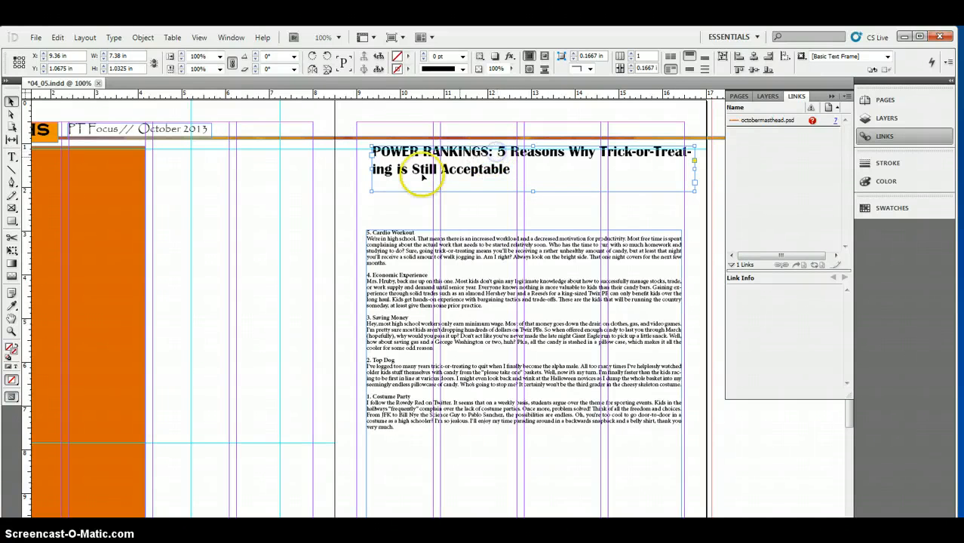
Step: Break the headline after "POWER RANKINGS:" so that "5 Reasons Why" starts a new line
click(11, 157)
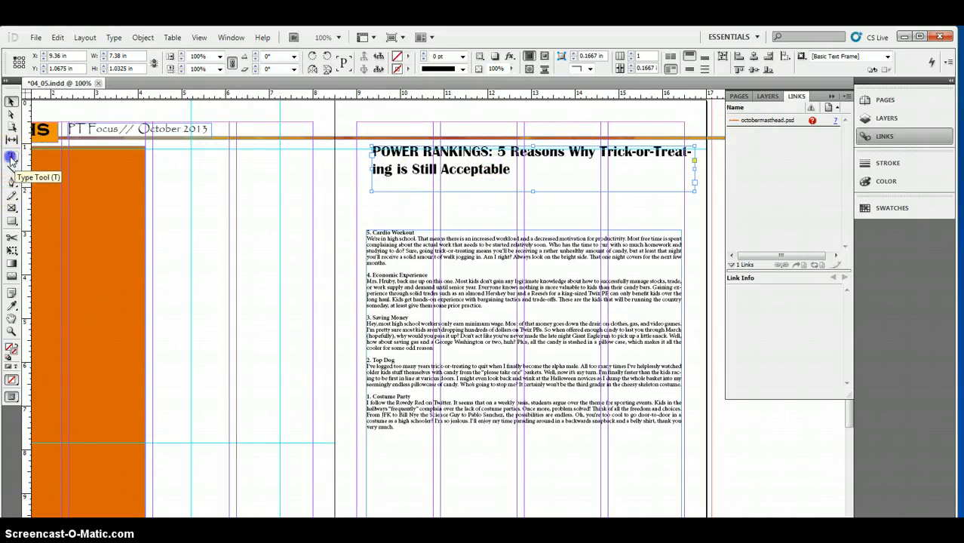
click(497, 152)
key(Return)
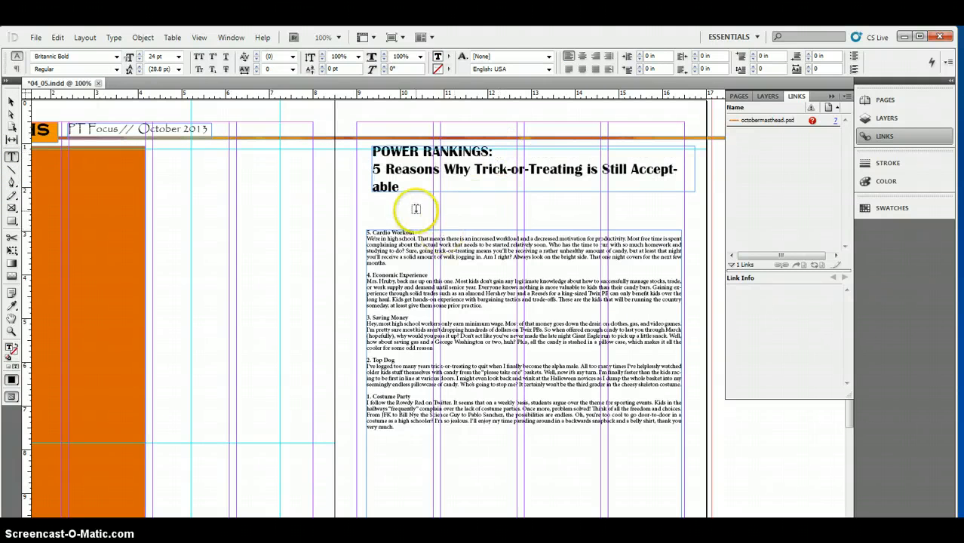
Step: Set the "5 Reasons Why Trick-or-Treating is Still Acceptable" line to 18 pt
drag(405, 188, 327, 146)
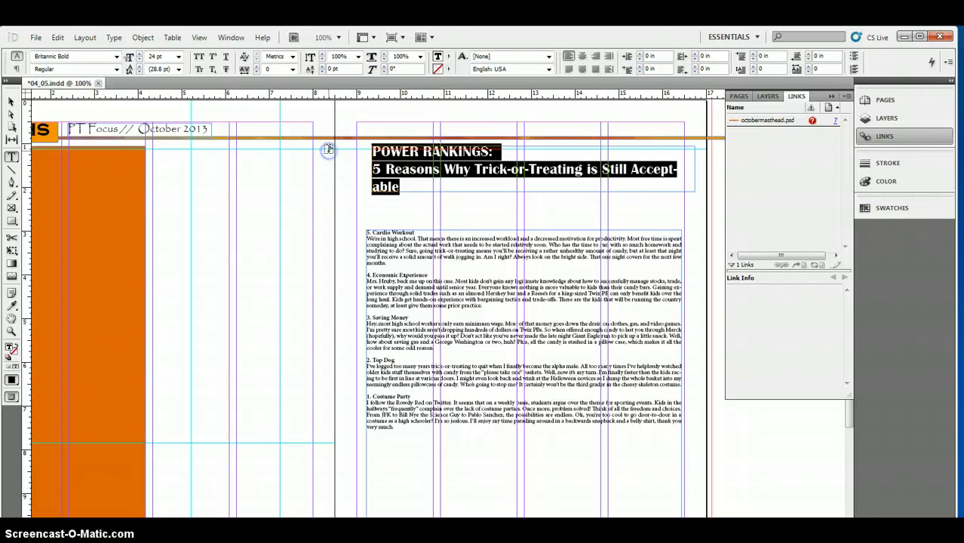
click(424, 194)
drag(425, 193, 358, 166)
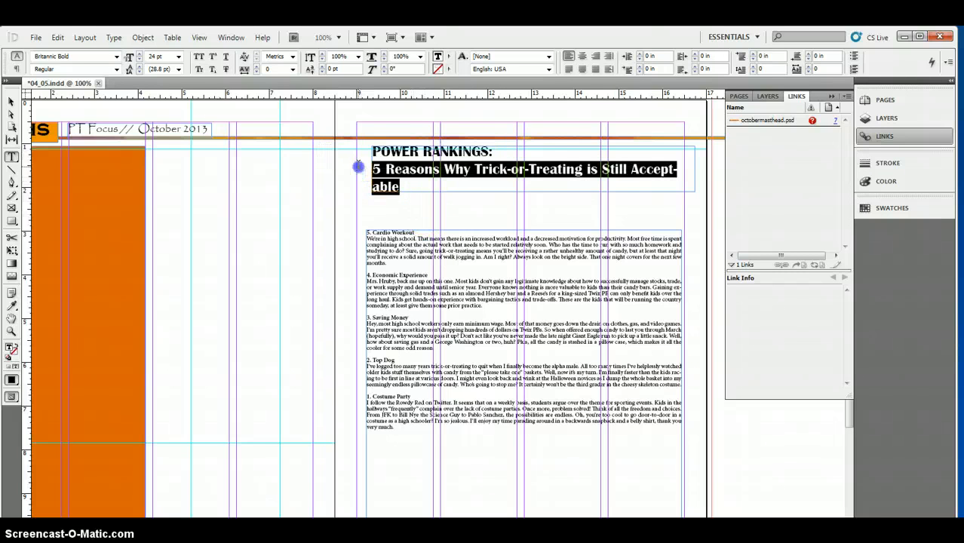
click(179, 57)
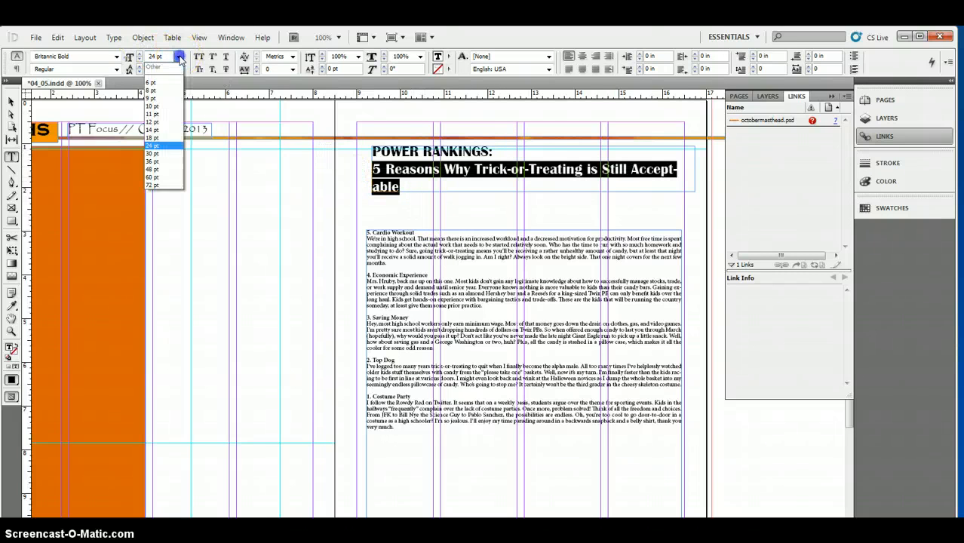
click(164, 139)
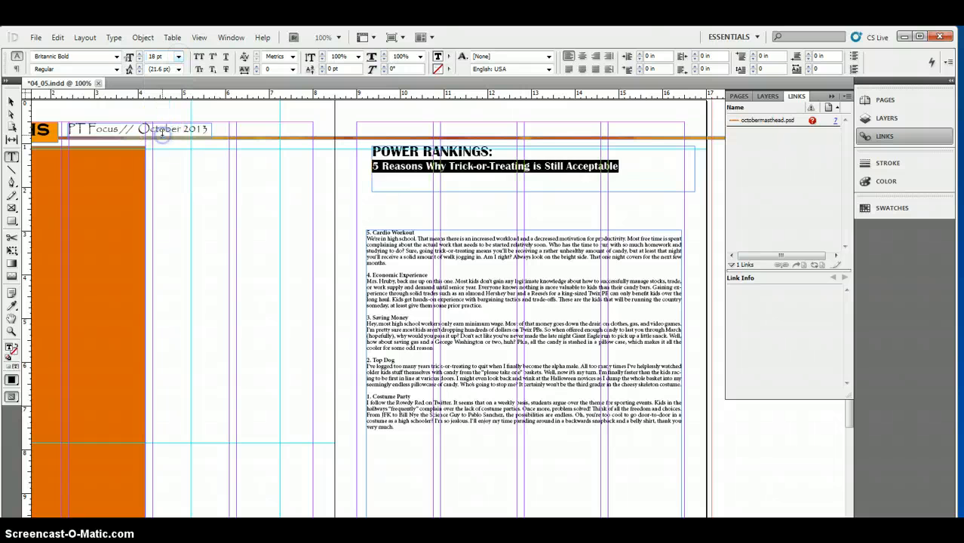
Step: Justify "POWER RANKINGS:" with the last line aligned center and center-align the "5 Reasons Why" line beneath it
click(498, 151)
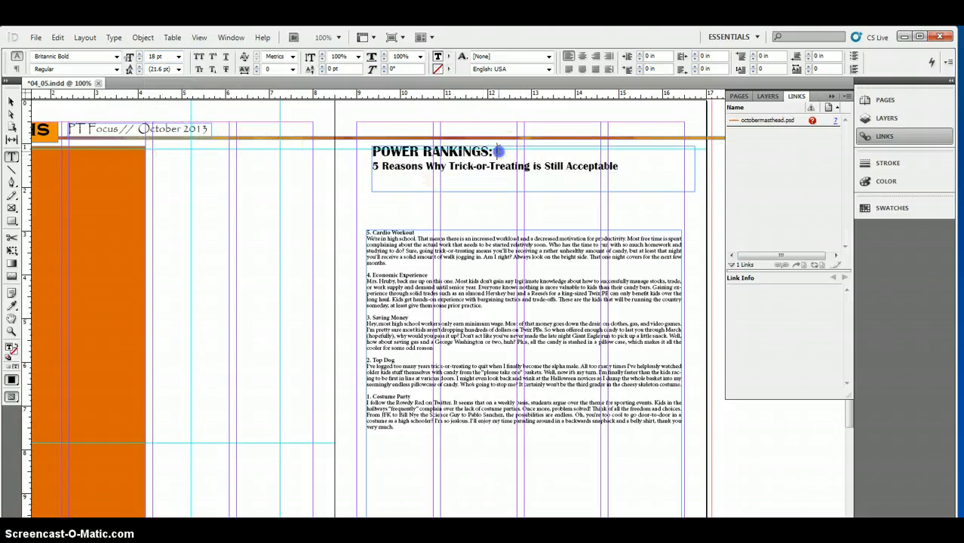
drag(475, 152, 367, 152)
click(42, 61)
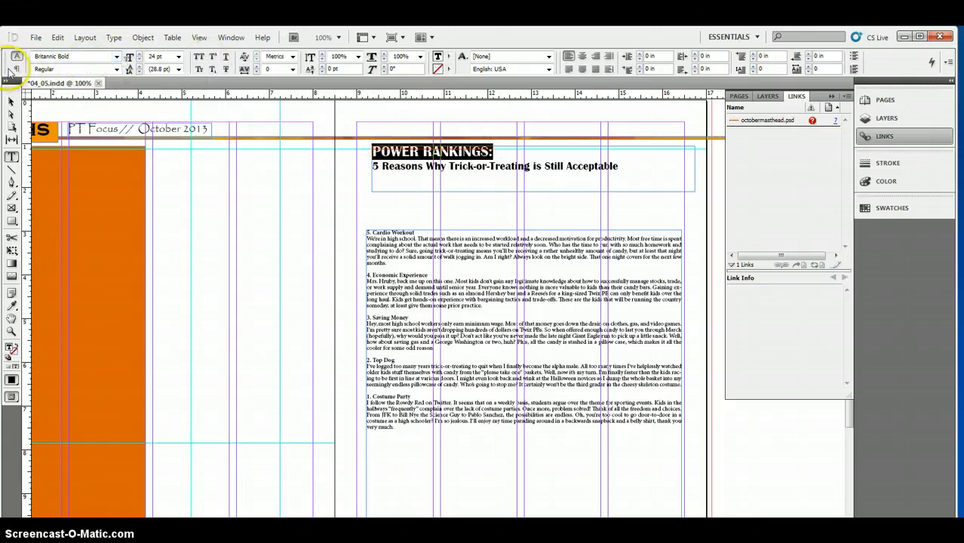
click(17, 68)
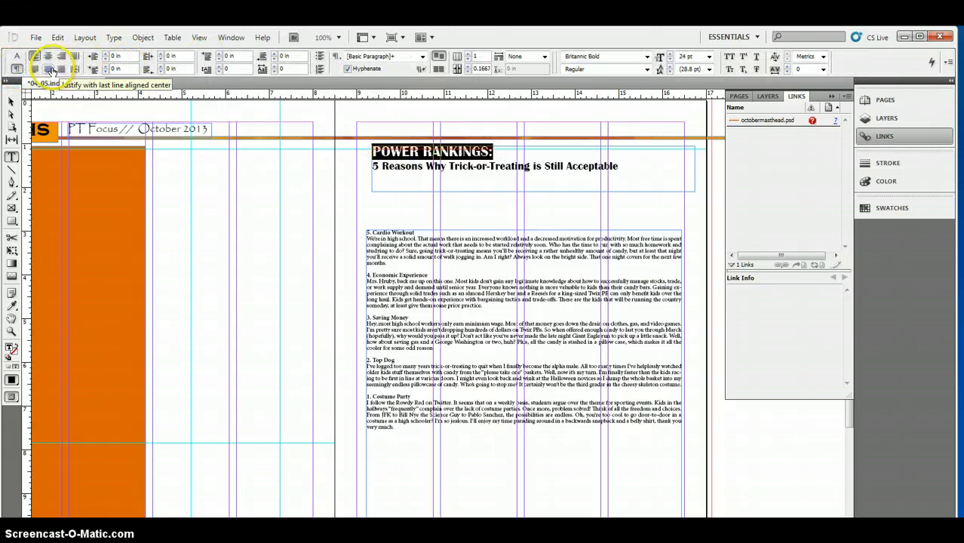
click(47, 68)
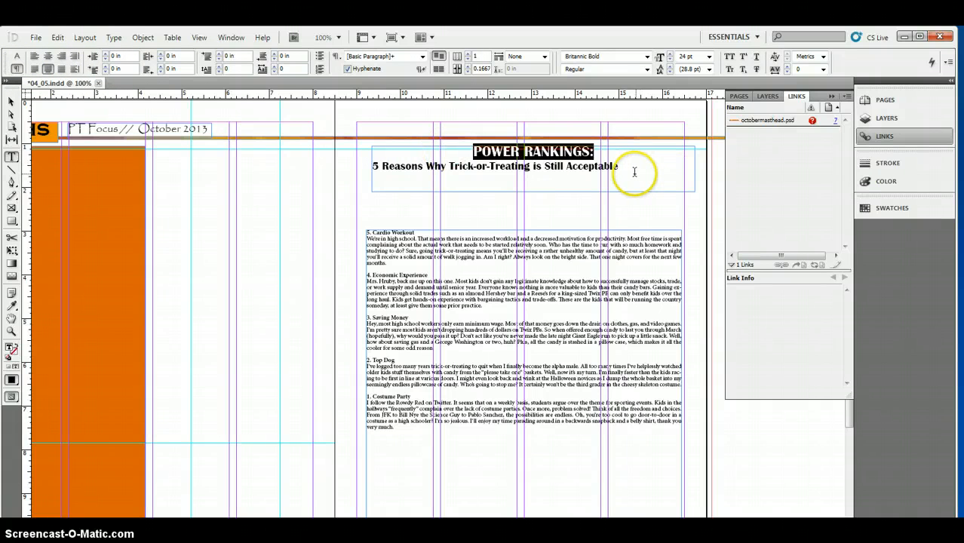
drag(626, 167, 328, 167)
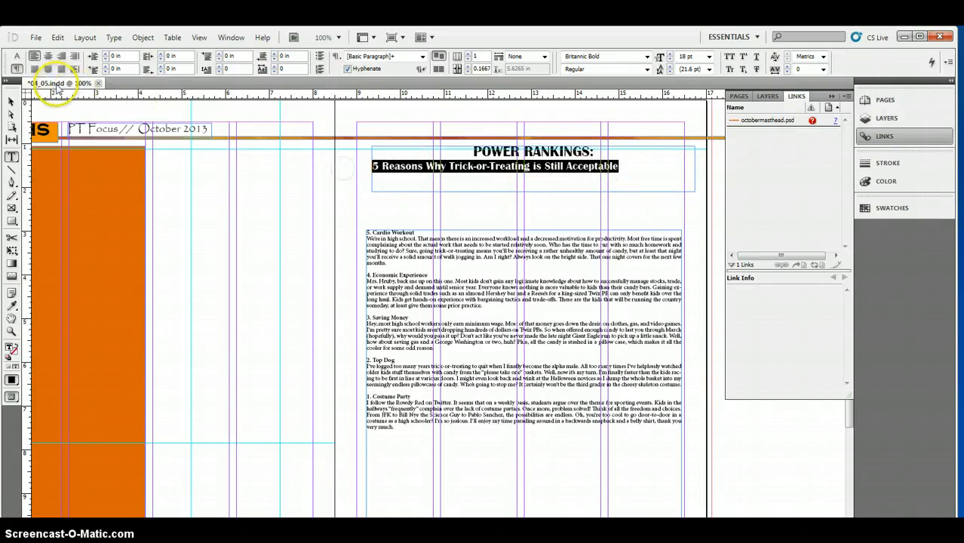
click(48, 55)
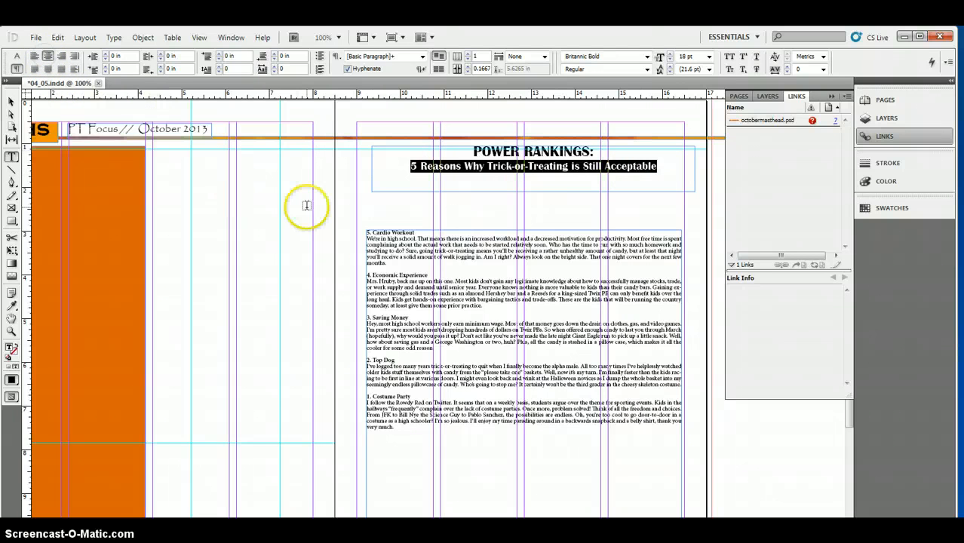
Step: Resize the headline frame to about 7.45 by 0.64 in to fit its two lines between the page margins
click(12, 102)
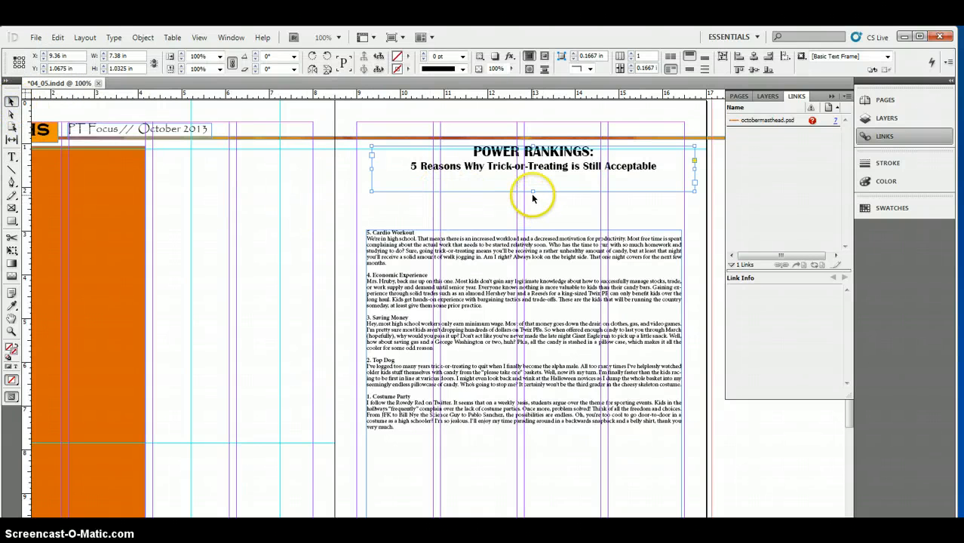
drag(533, 191, 507, 177)
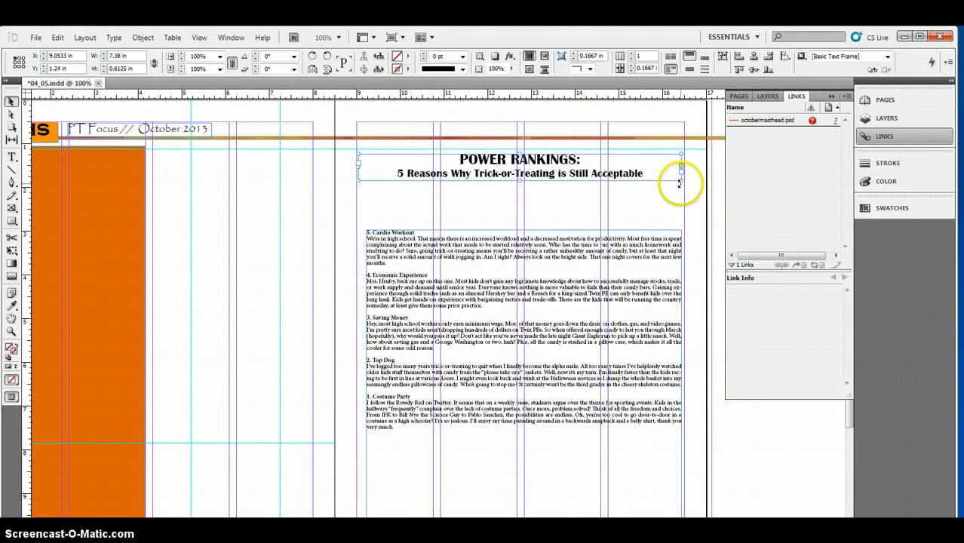
drag(682, 181, 684, 182)
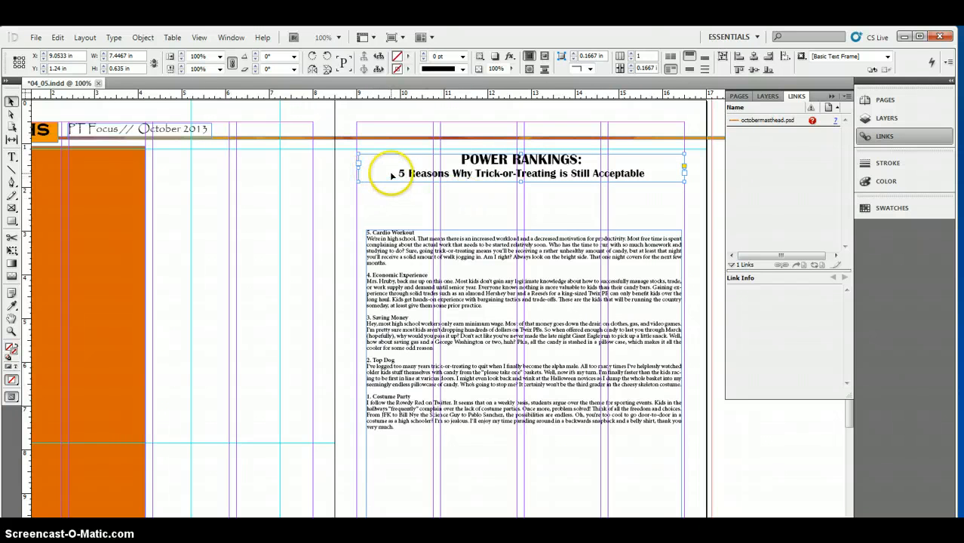
Step: Place the headline frame at about X 9.03 in, Y 1.13 in and move the rankings frame up beneath it to about Y 1.98 in
drag(396, 171, 396, 166)
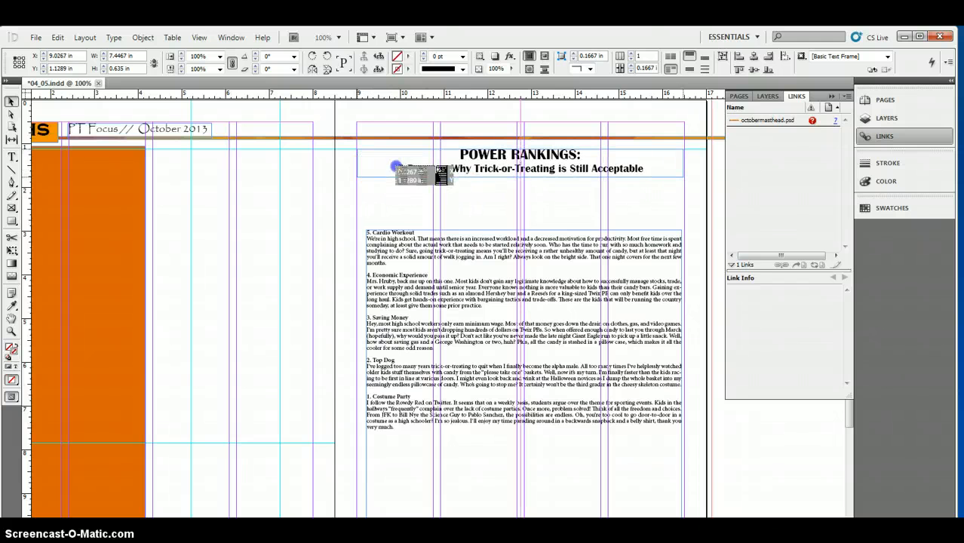
drag(449, 274, 450, 243)
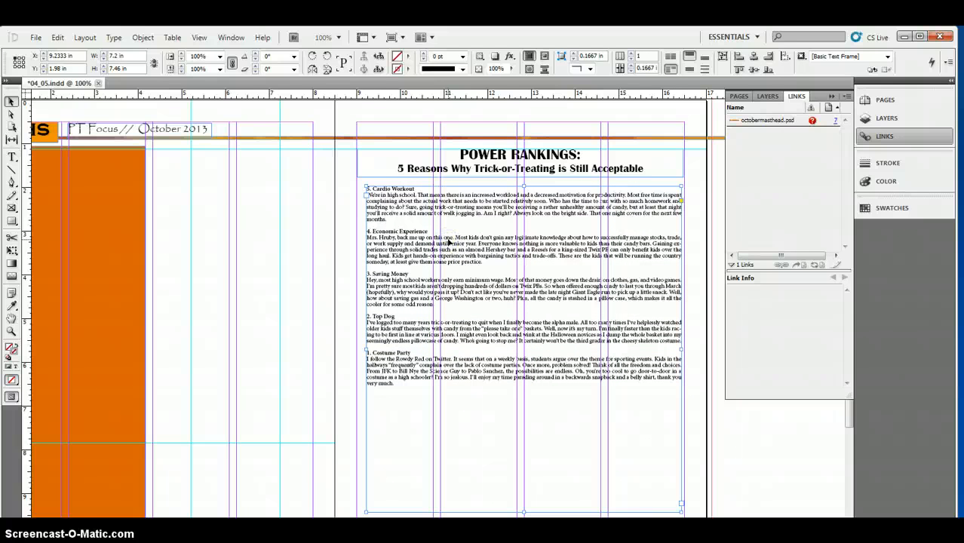